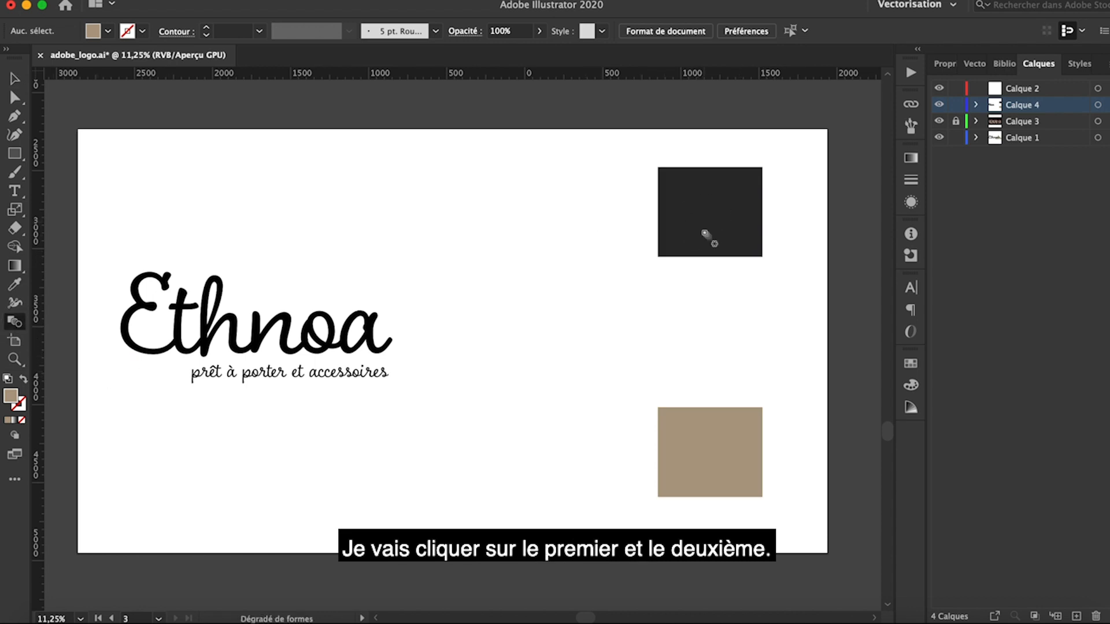
Blend the dark square into the tan square and recolour the Ethnoa text with the blend's darkest shade using the Eyedropper
click(706, 461)
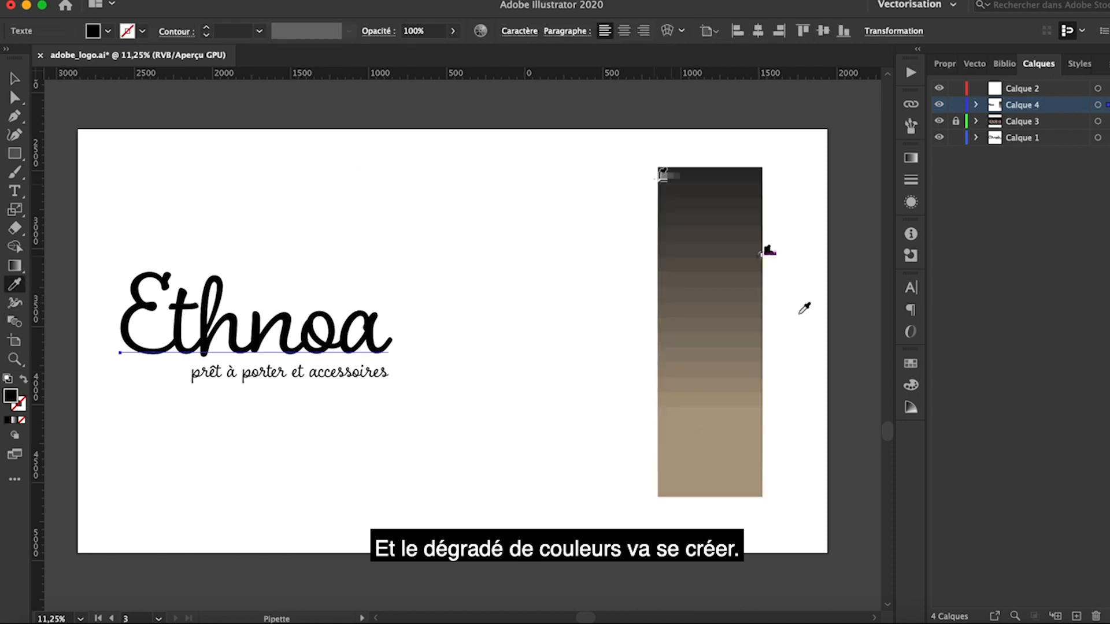
click(751, 292)
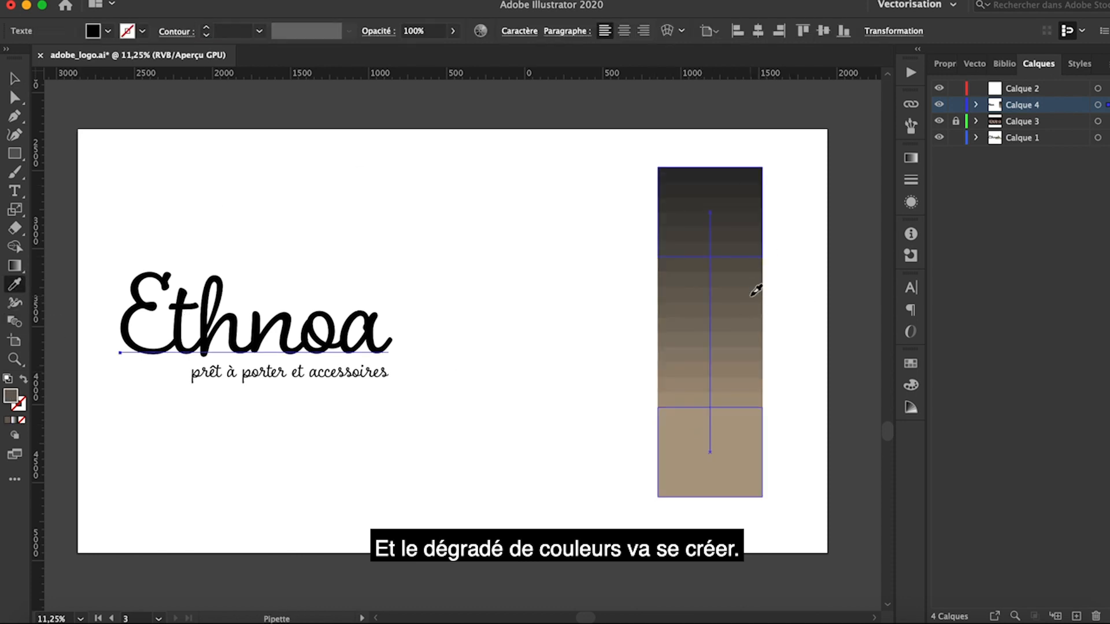
click(743, 249)
click(744, 188)
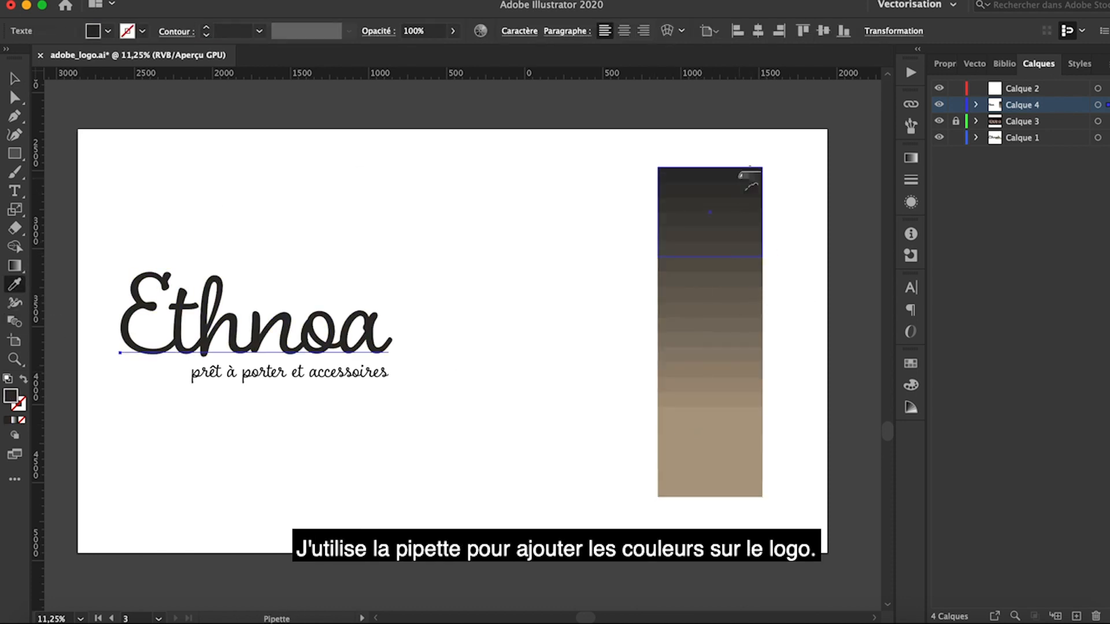
Recolour the tagline "prêt à porter et accessoires" with the tan shade sampled from the blend
click(15, 79)
drag(393, 433, 382, 406)
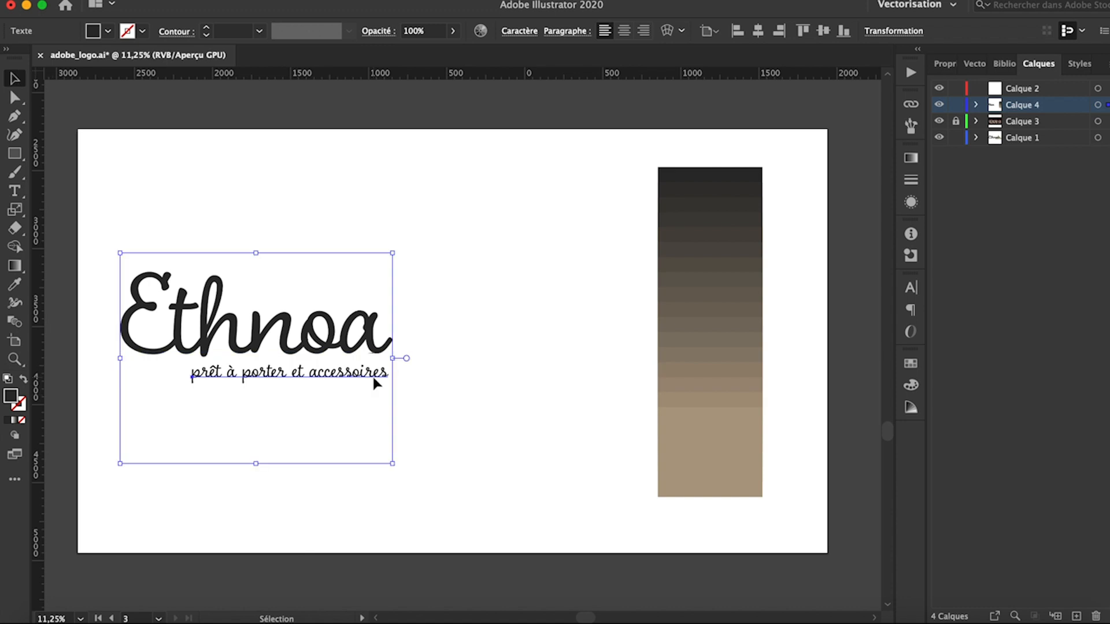
click(373, 378)
click(18, 288)
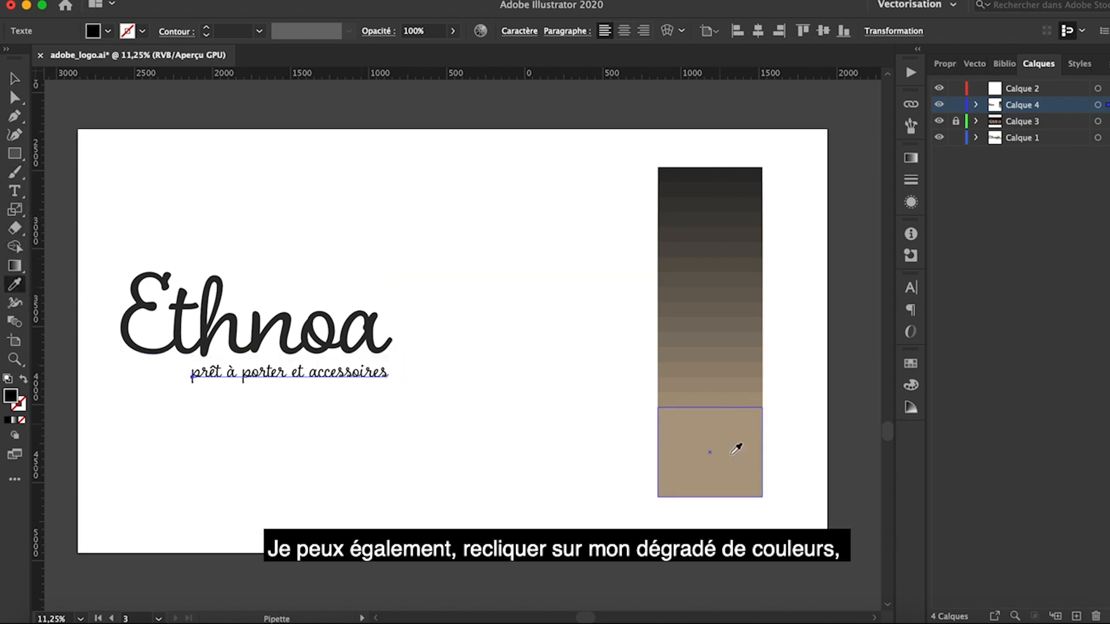
click(731, 454)
Reduce the blend's steps to give six colour bands and place it as a small horizontal palette strip below the logo
key(v)
click(667, 445)
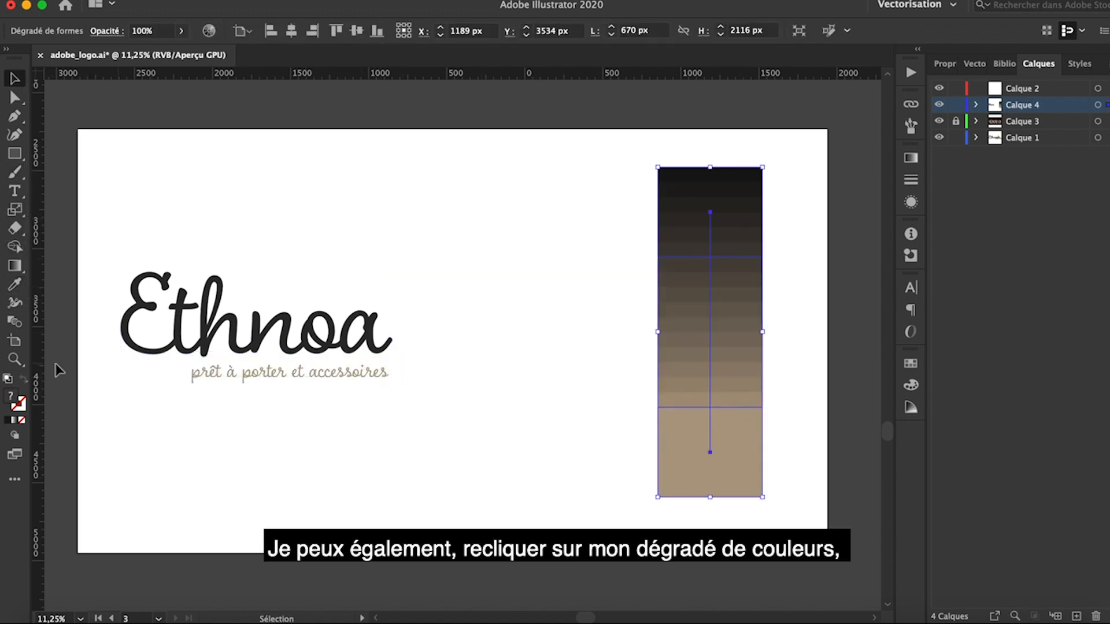
double_click(16, 322)
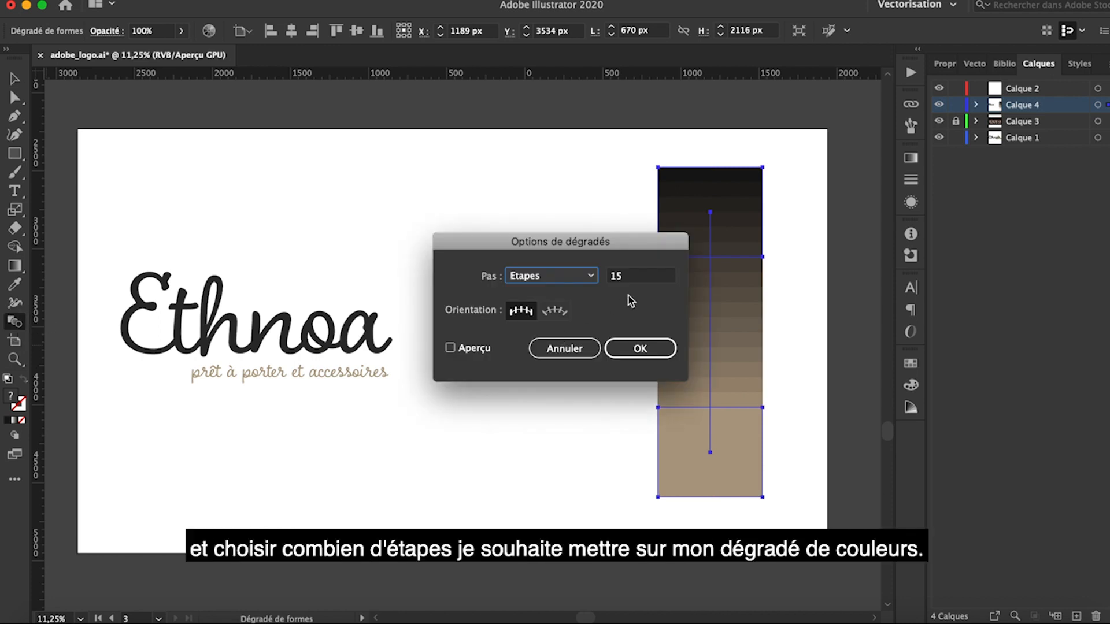
key(Tab)
click(588, 280)
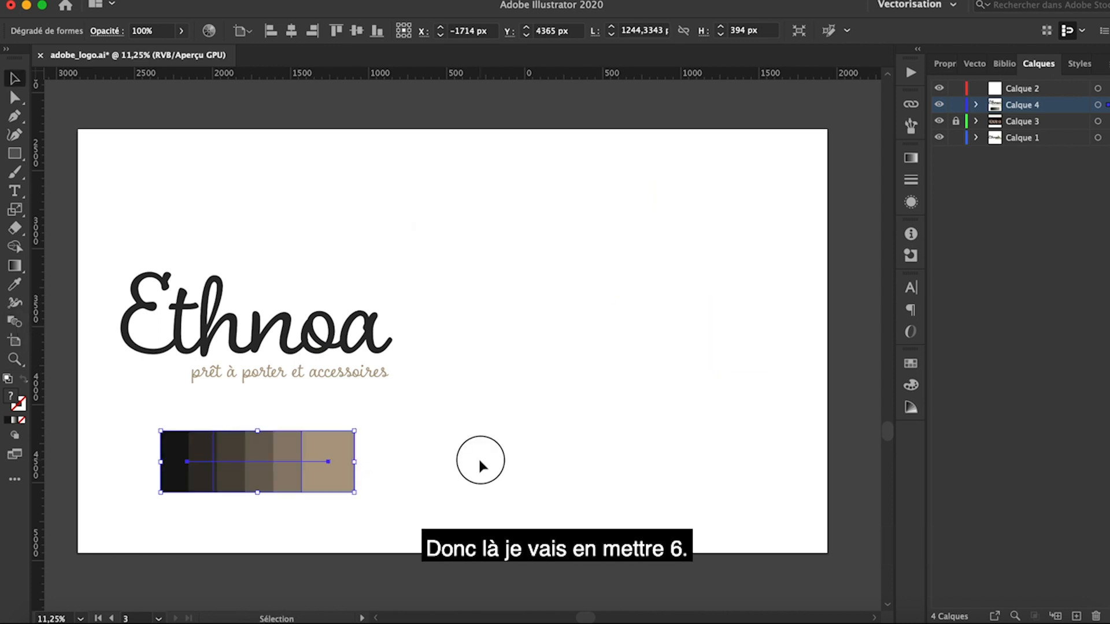
click(477, 457)
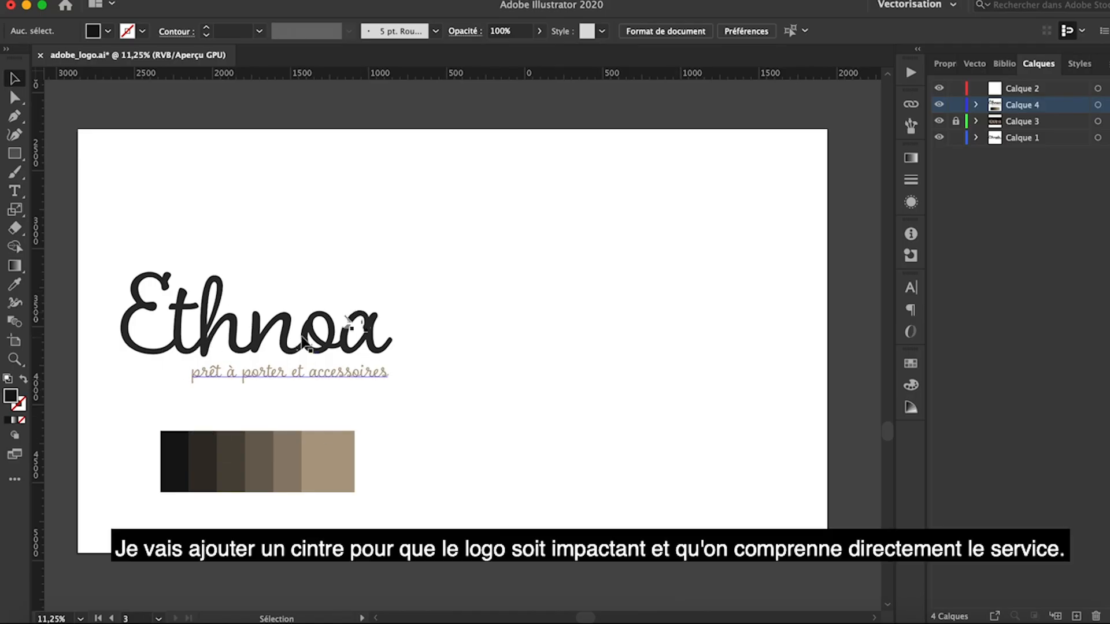
Create a new layer, import cintre.JPG onto it and enlarge the hanger photo beside the logo
click(312, 316)
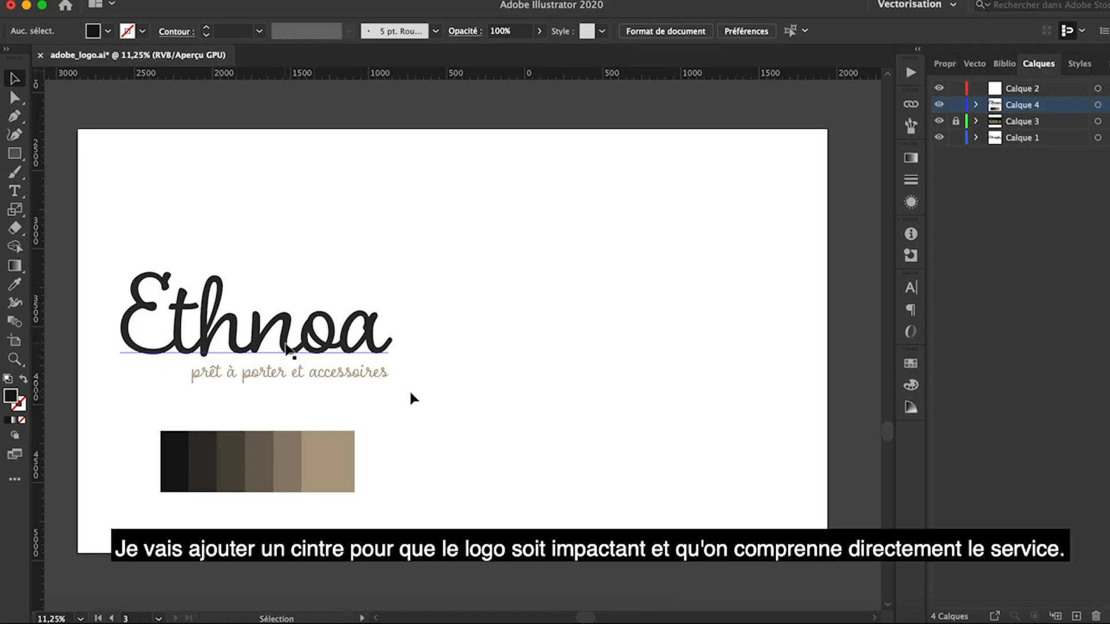
click(1075, 616)
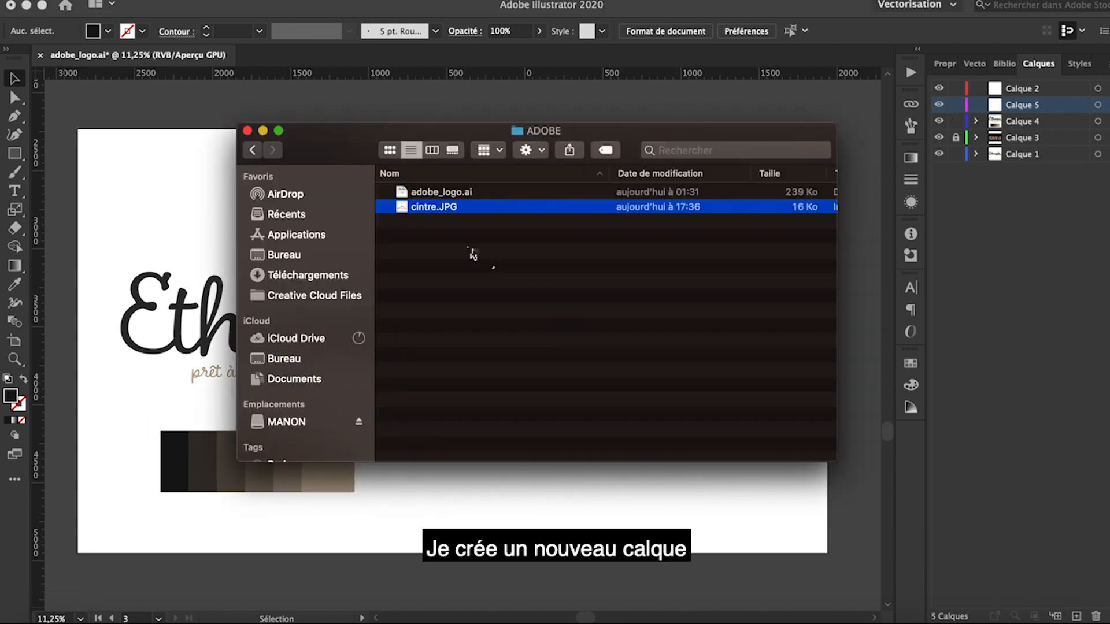
drag(437, 217, 492, 489)
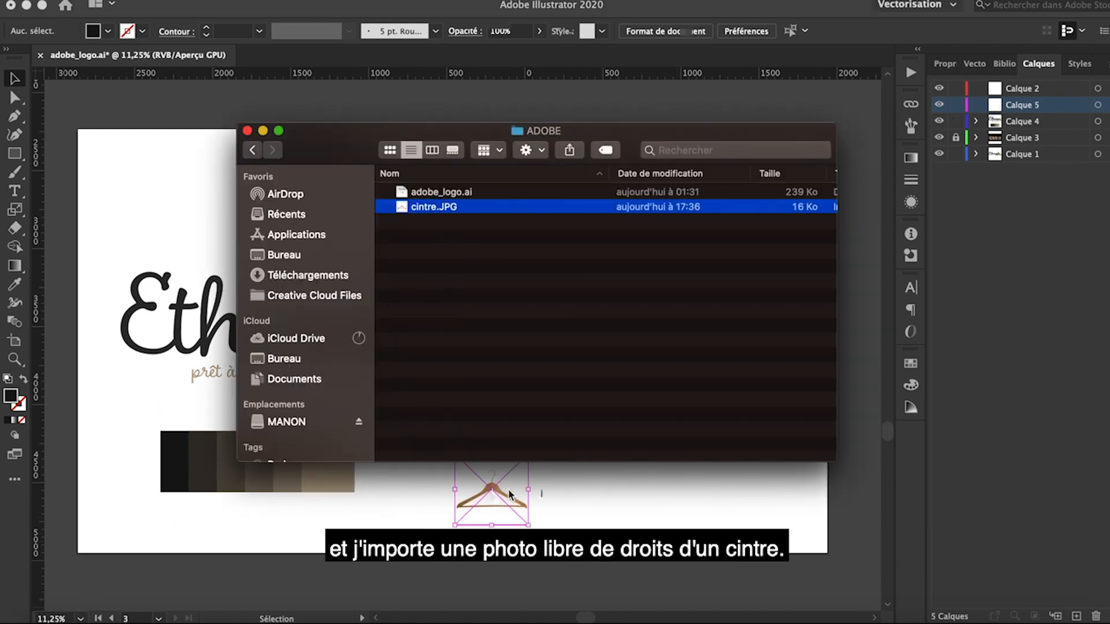
drag(528, 453, 645, 329)
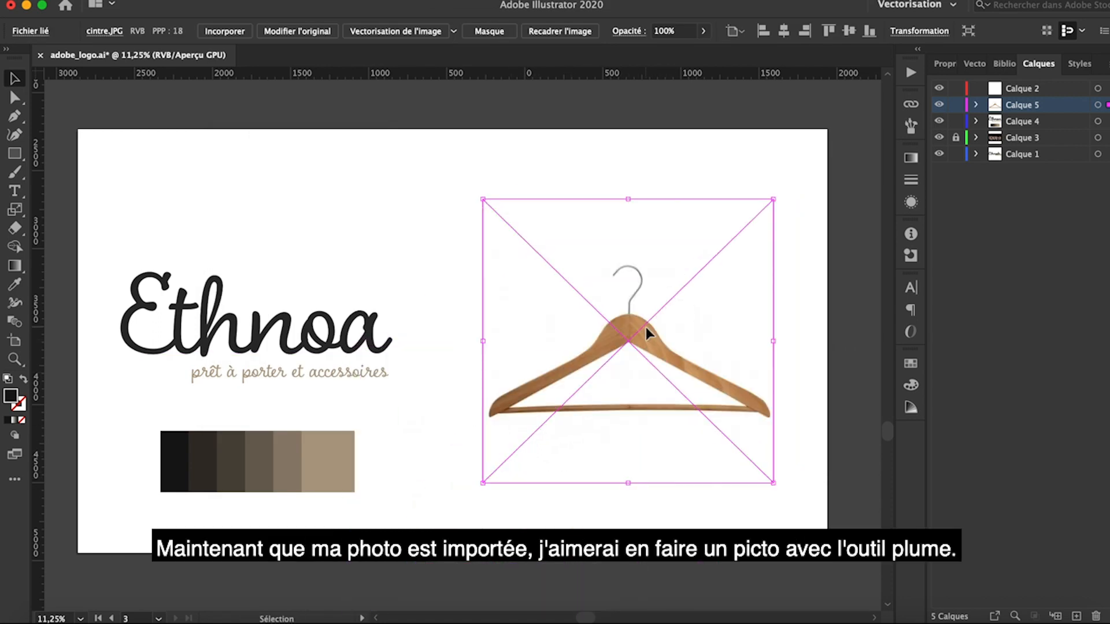
Try to trace over the hanger photo with the Pen tool while Calque 5 is locked, and unlock the layer
scroll(740, 224, up, 2)
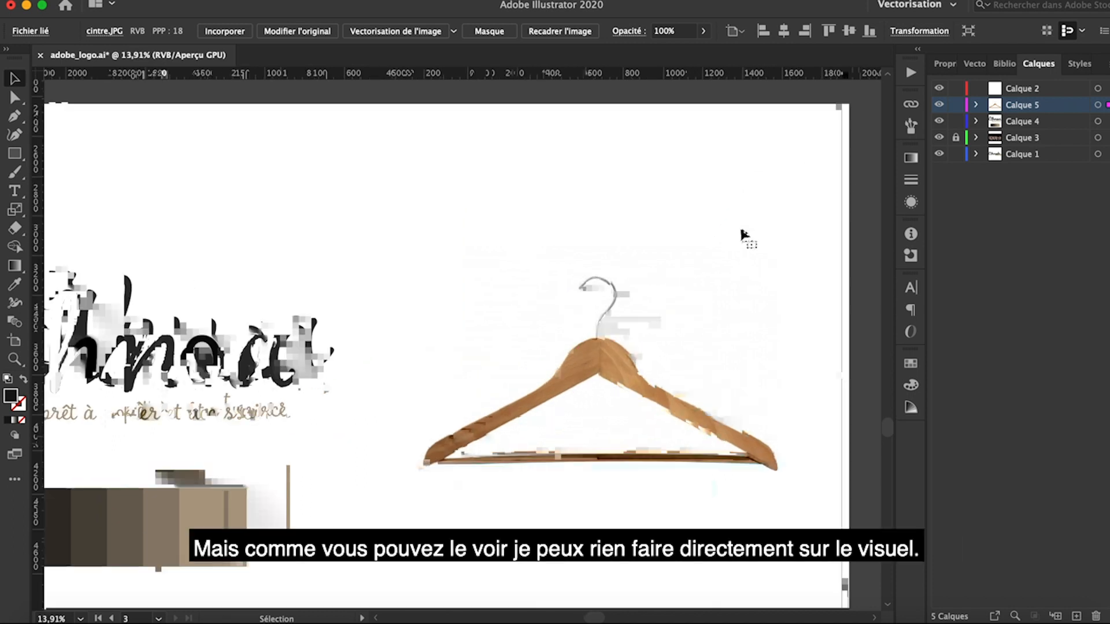
scroll(740, 224, up, 1)
click(954, 106)
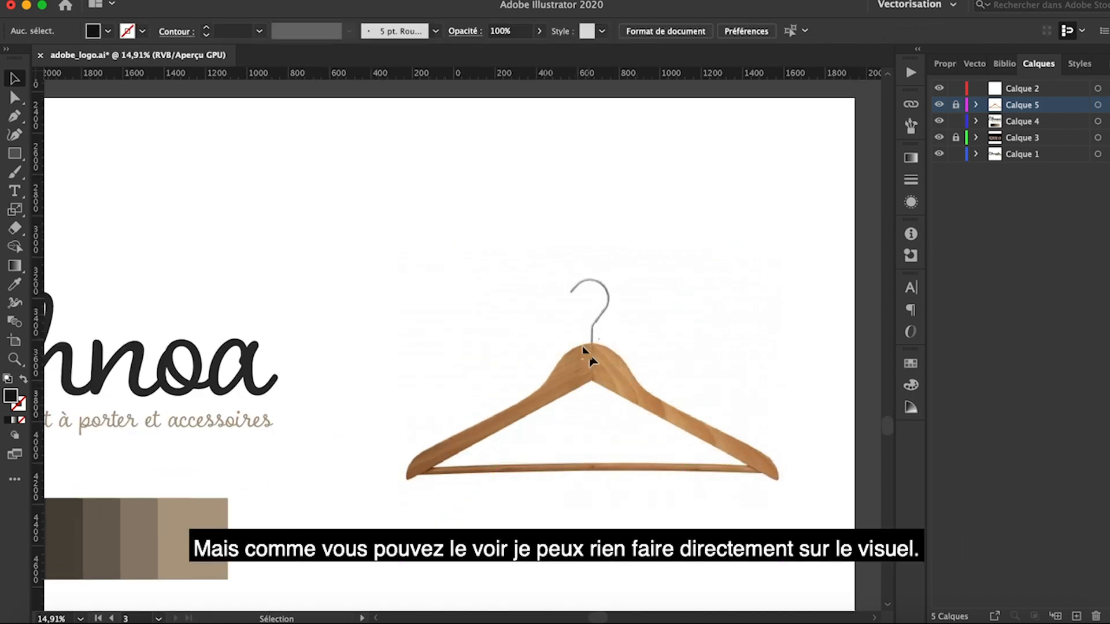
scroll(697, 436, up, 4)
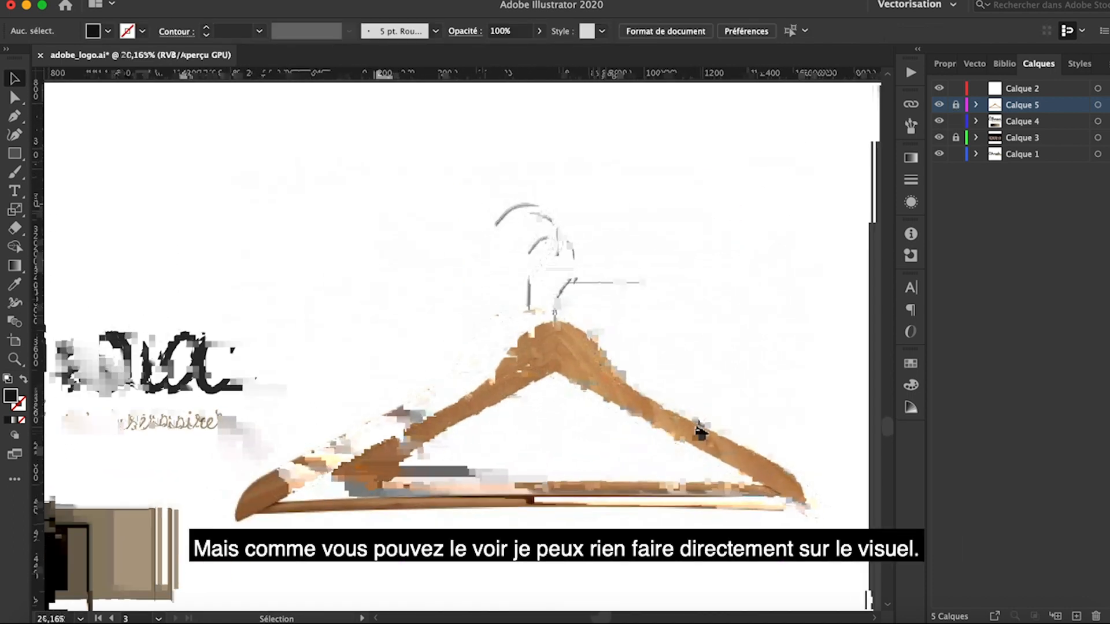
click(14, 116)
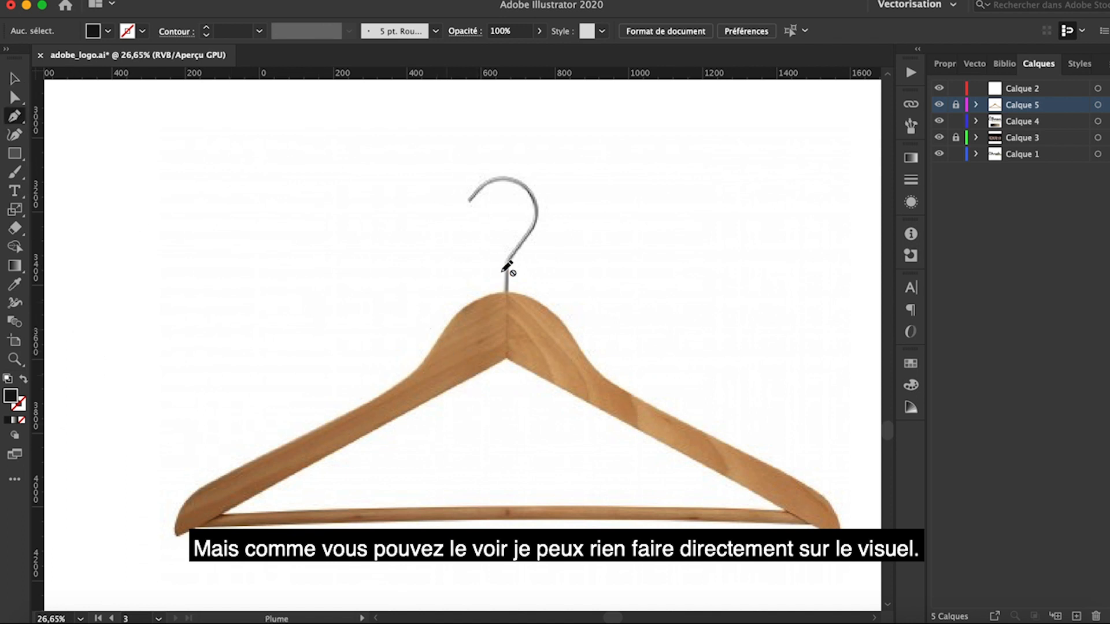
click(552, 298)
click(532, 347)
click(957, 105)
Make Calque 5 a template layer (Modèle) with images dimmed to 50%, and unlock it for drawing
double_click(1041, 105)
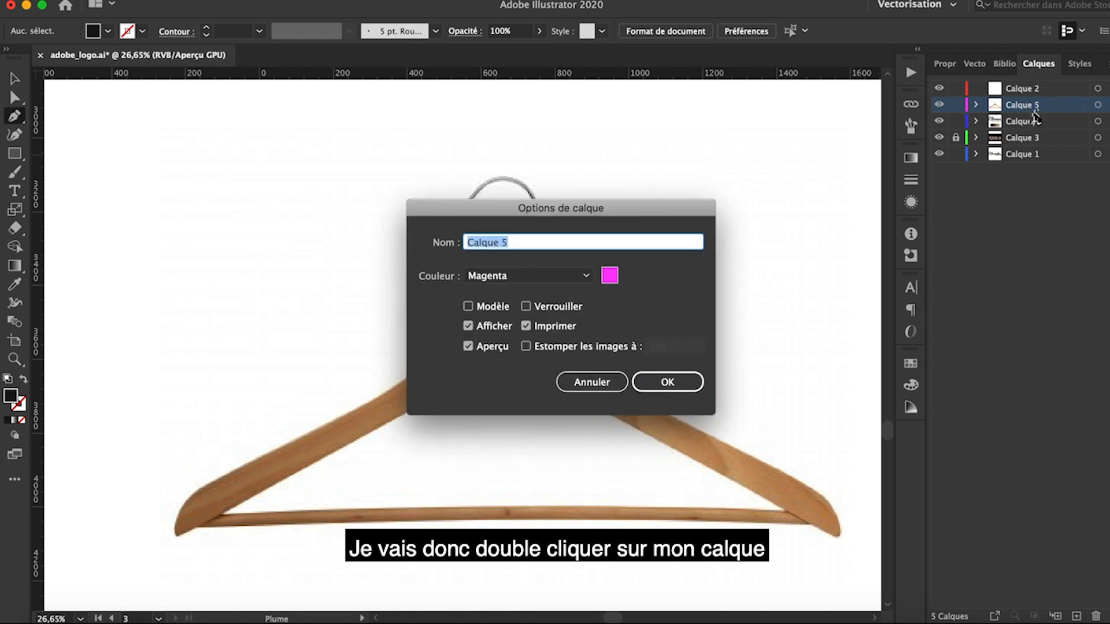
click(468, 307)
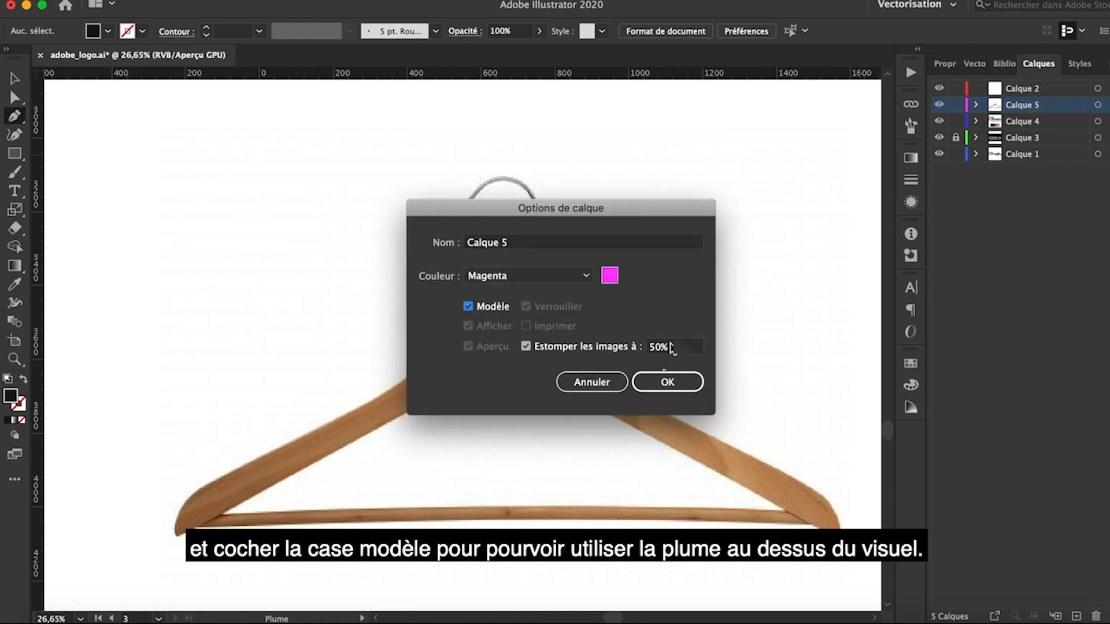
click(666, 382)
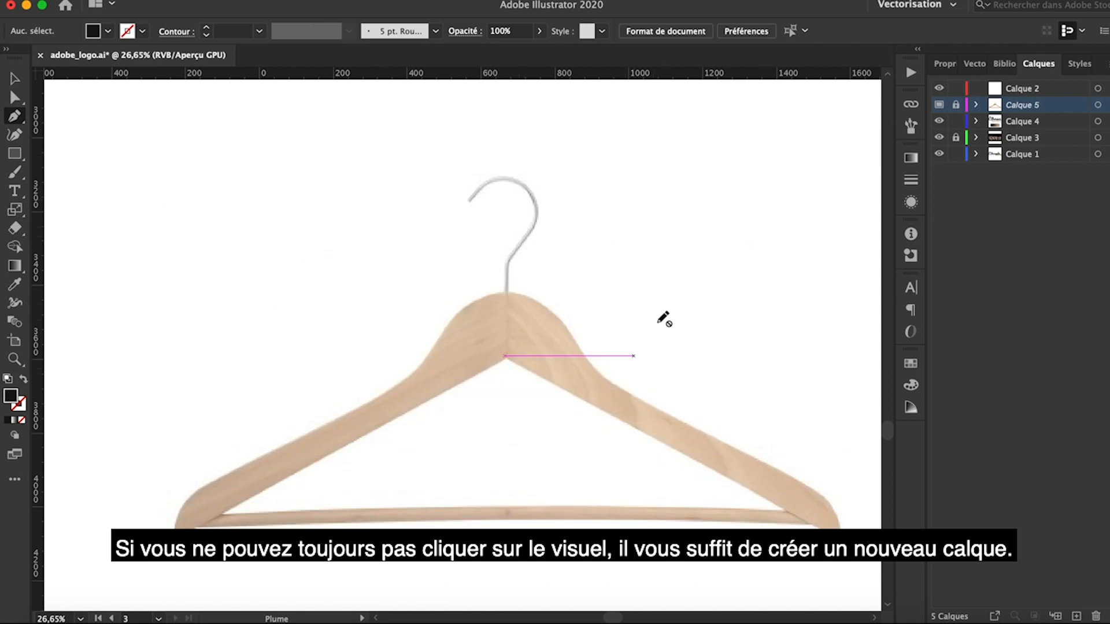
click(956, 105)
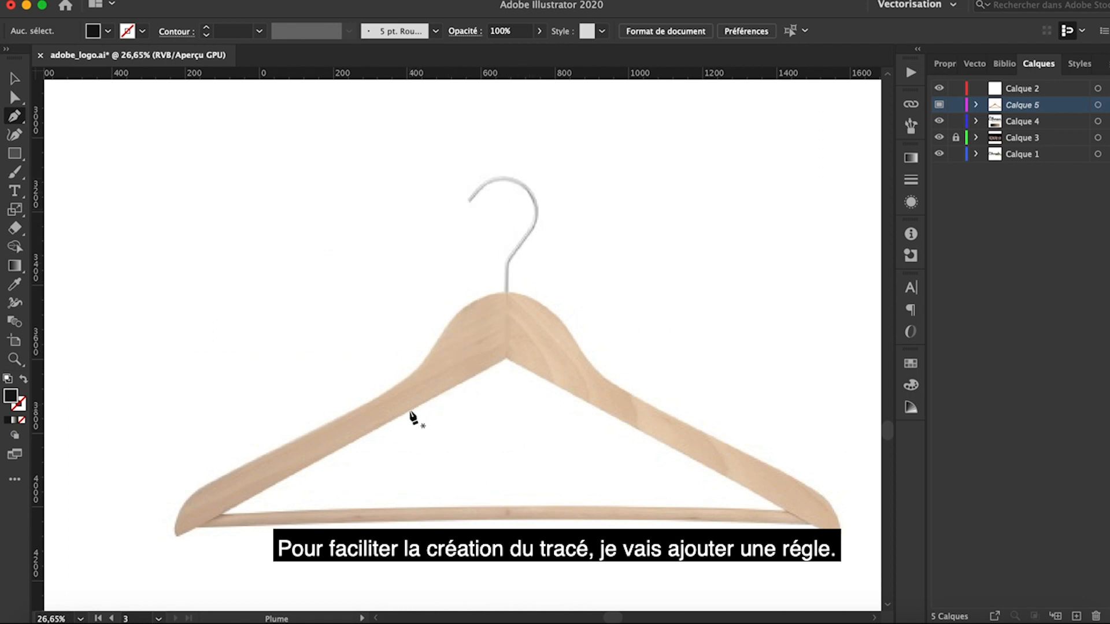
Add a vertical guide through the hanger's centre and trace the hanger's right half as a closed path with the Pen tool
drag(37, 386, 475, 373)
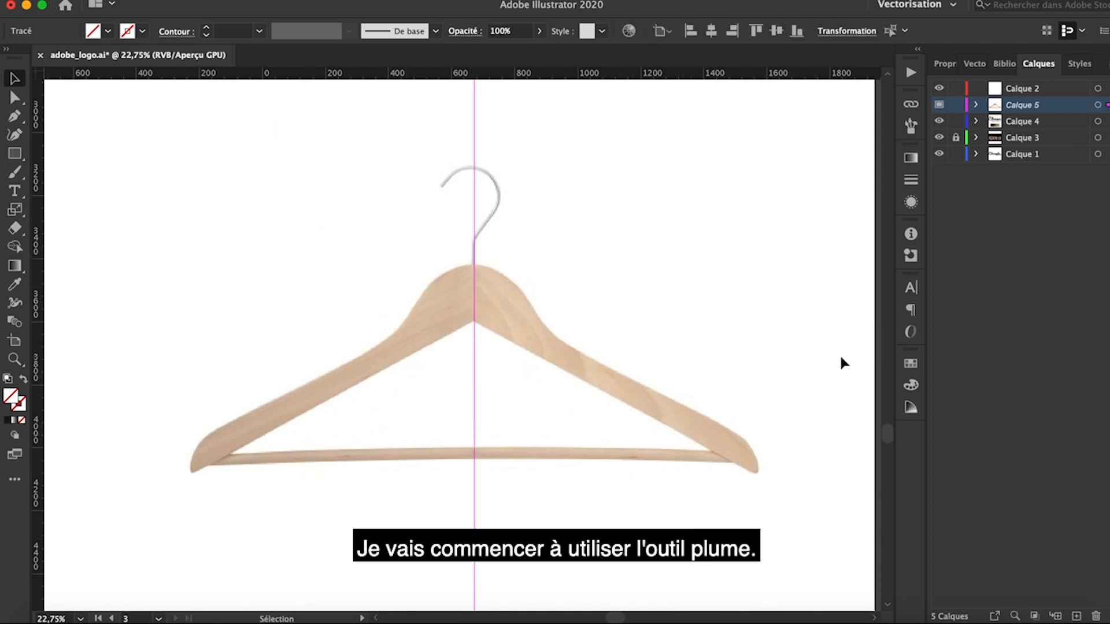
key(p)
scroll(841, 370, up, 2)
click(475, 264)
drag(360, 230, 378, 248)
drag(409, 293, 429, 321)
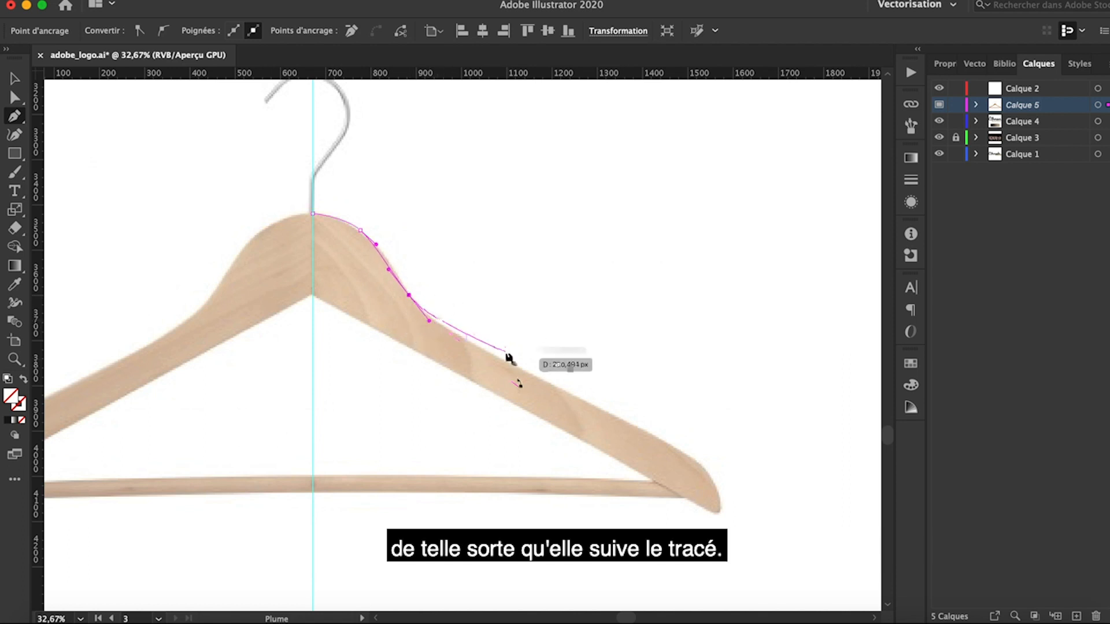
drag(534, 377, 718, 513)
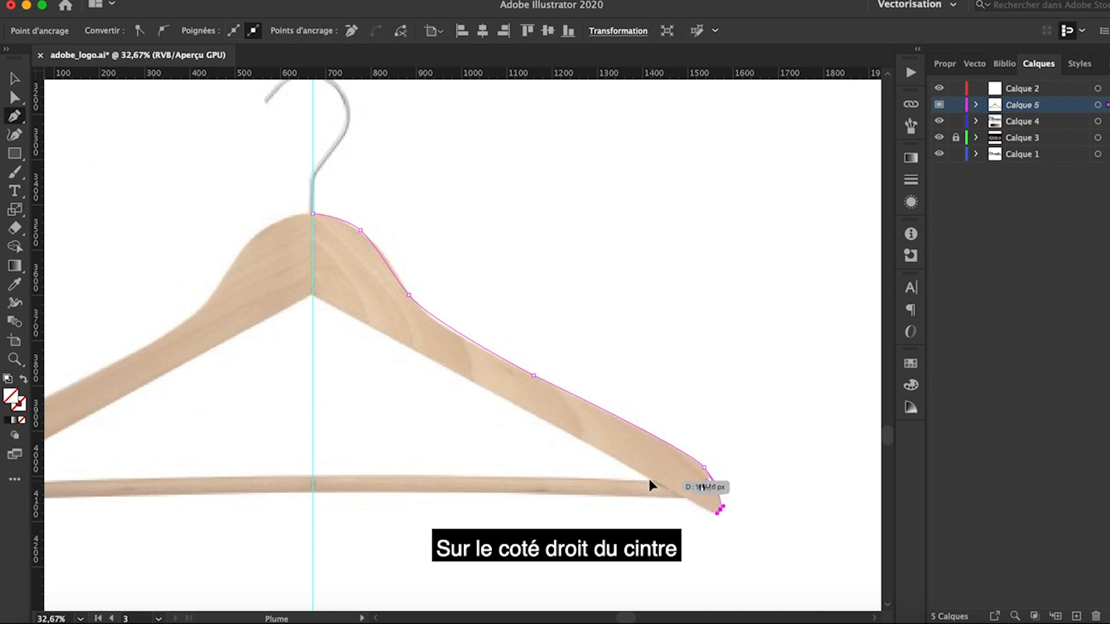
click(648, 479)
click(313, 295)
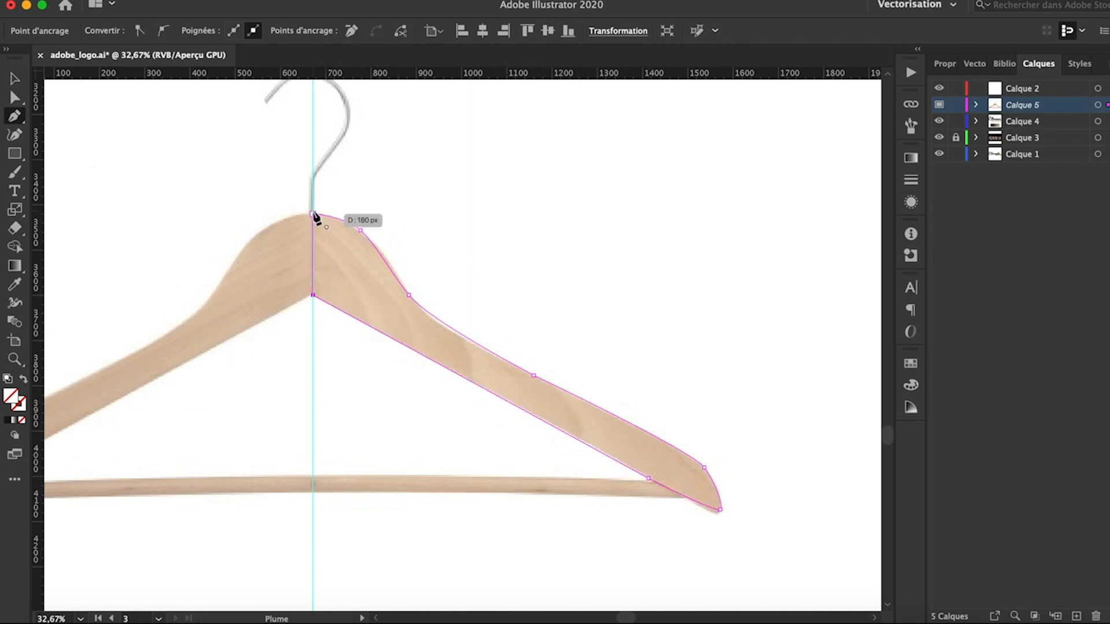
click(313, 213)
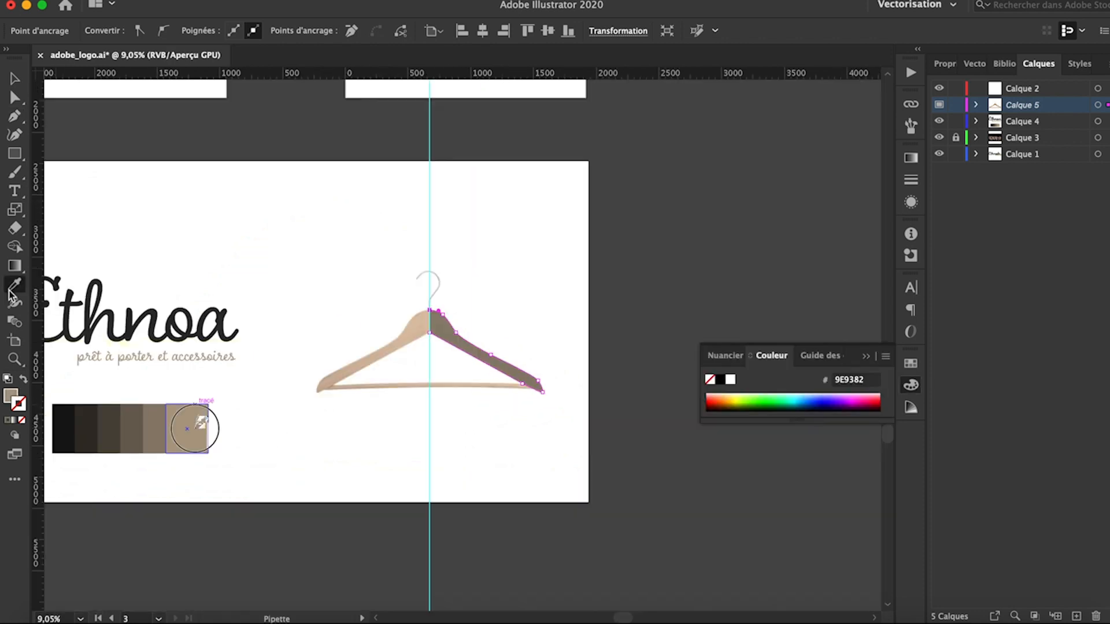
Fill the traced right half of the hanger with the palette strip's lightest tan using the Eyedropper
click(190, 427)
click(16, 72)
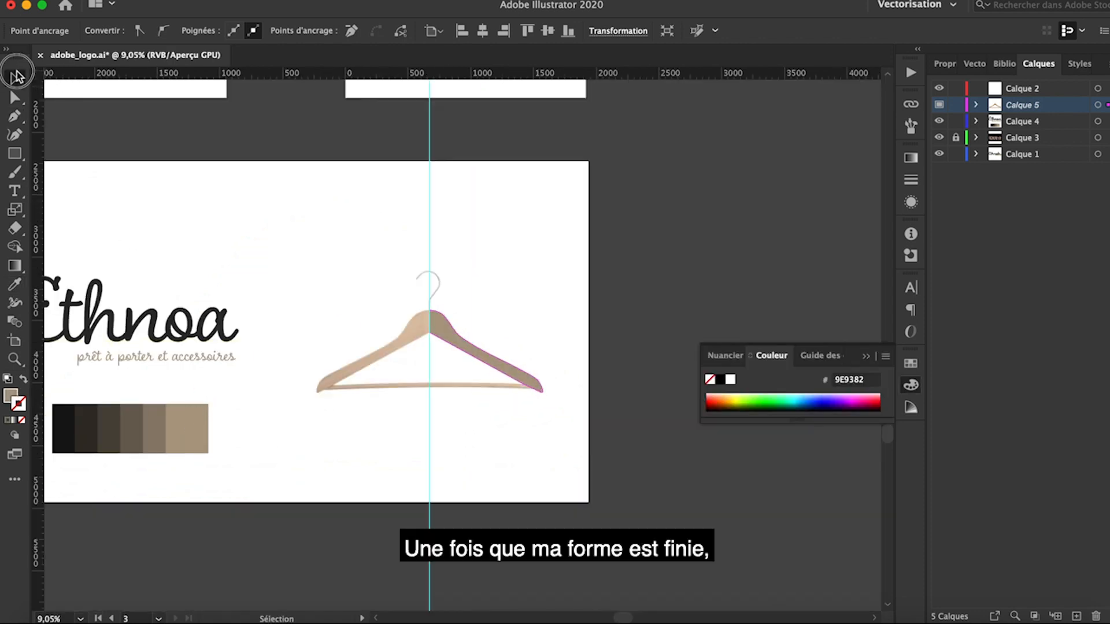
click(471, 372)
Duplicate the hanger's right half, reflect the copy with a vertical axis and align it over the left half at the centre guide
scroll(532, 346, up, 3)
scroll(532, 327, up, 2)
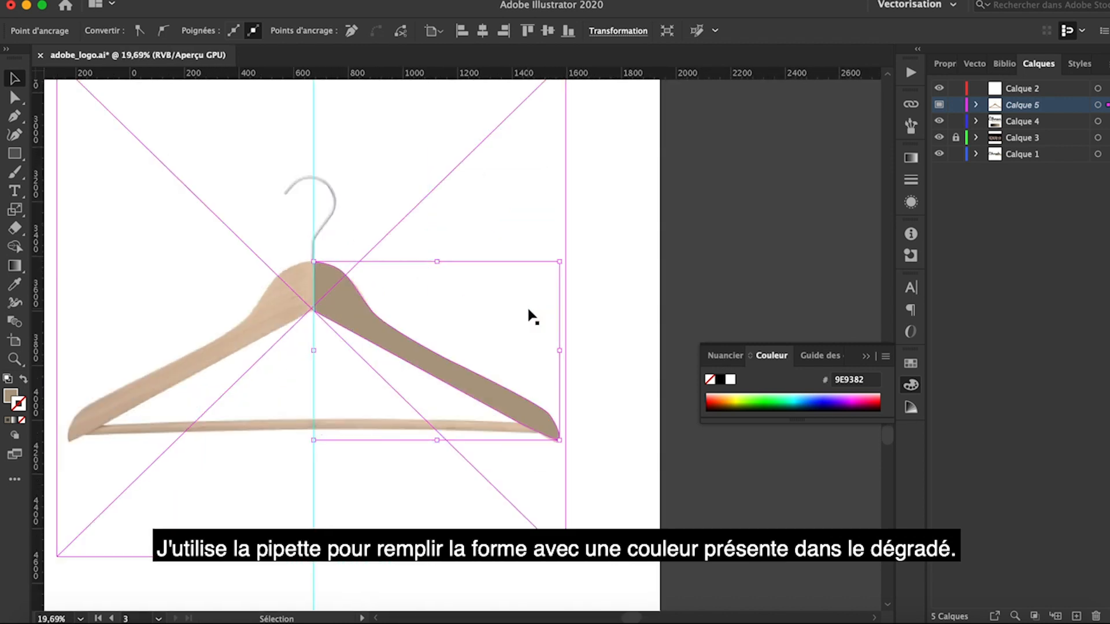
click(441, 340)
drag(441, 340, 482, 347)
right_click(475, 299)
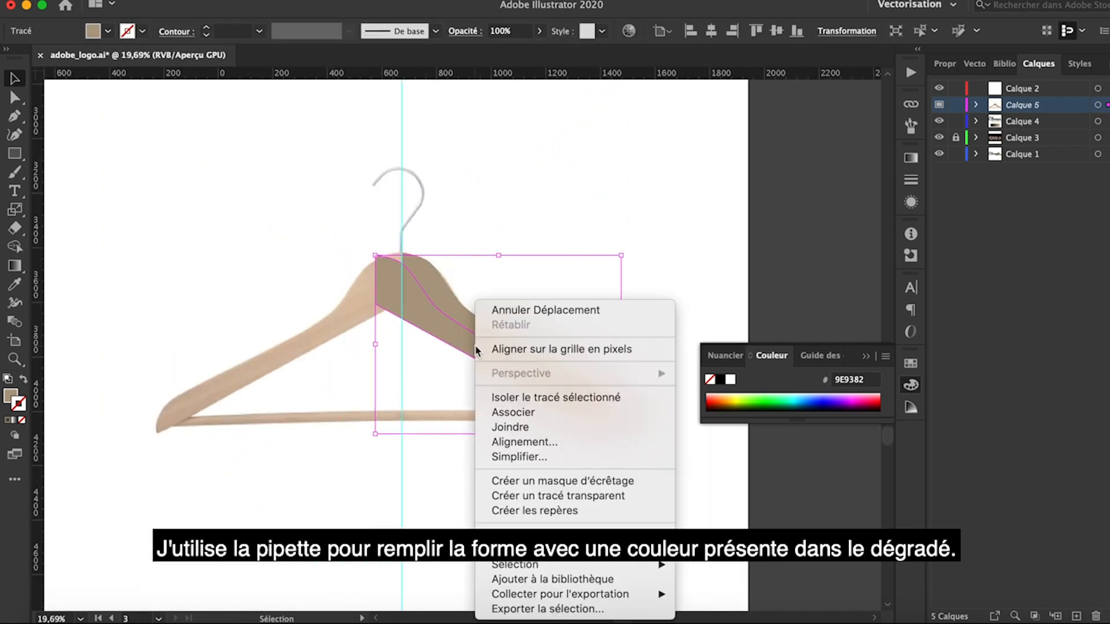
mouse_move(520, 531)
click(723, 530)
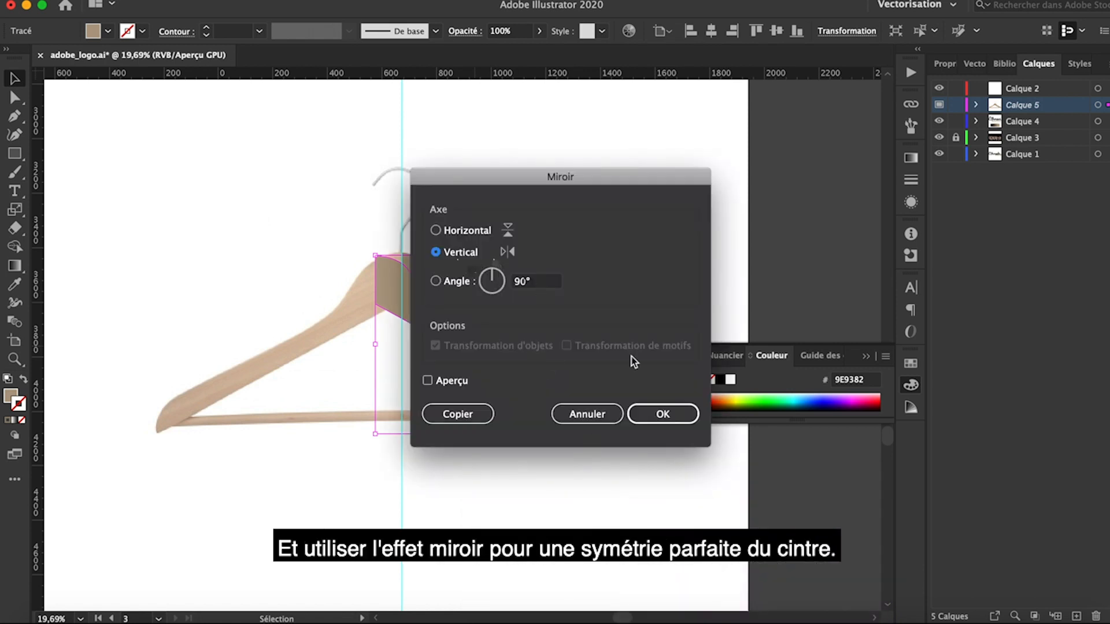
click(663, 421)
drag(487, 345, 350, 319)
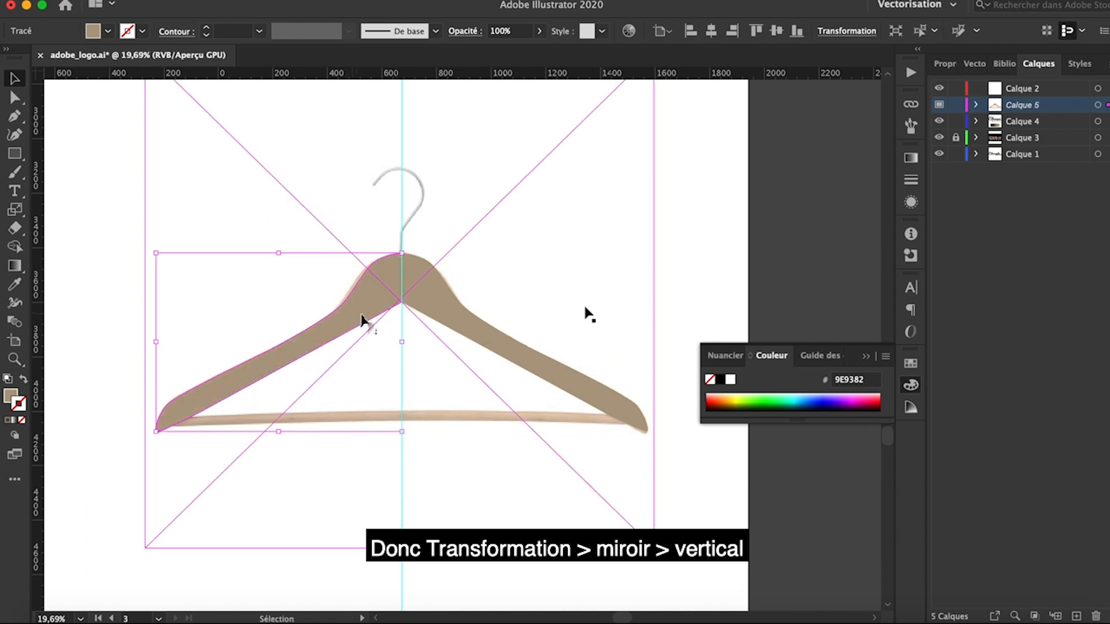
click(730, 269)
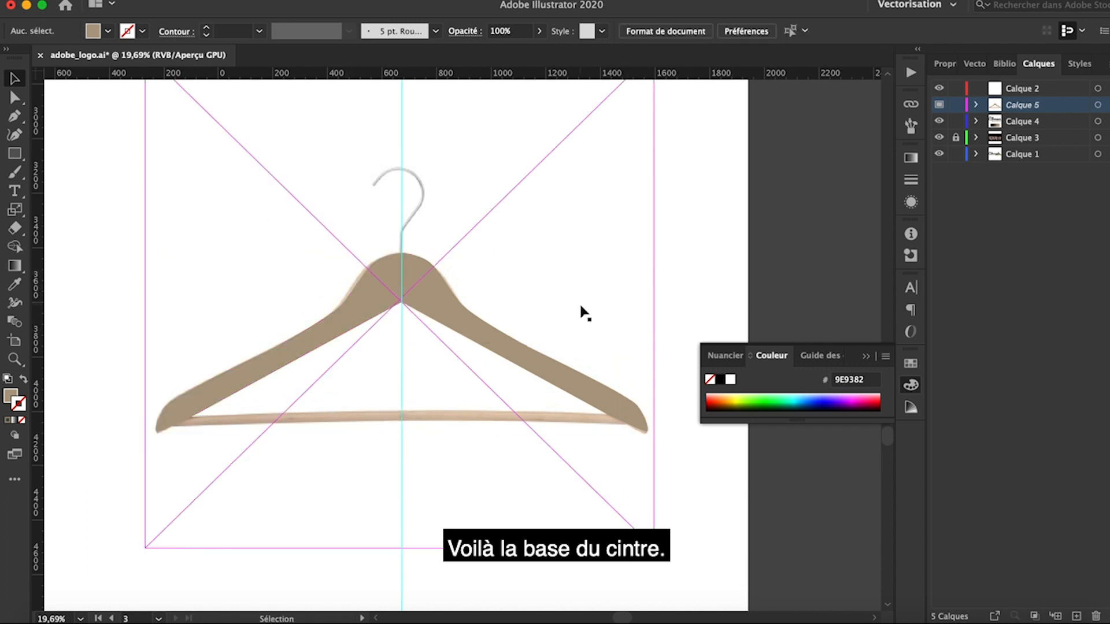
Draw a thin rectangle over the hanger's horizontal bottom bar, spanning between the two arms
key(m)
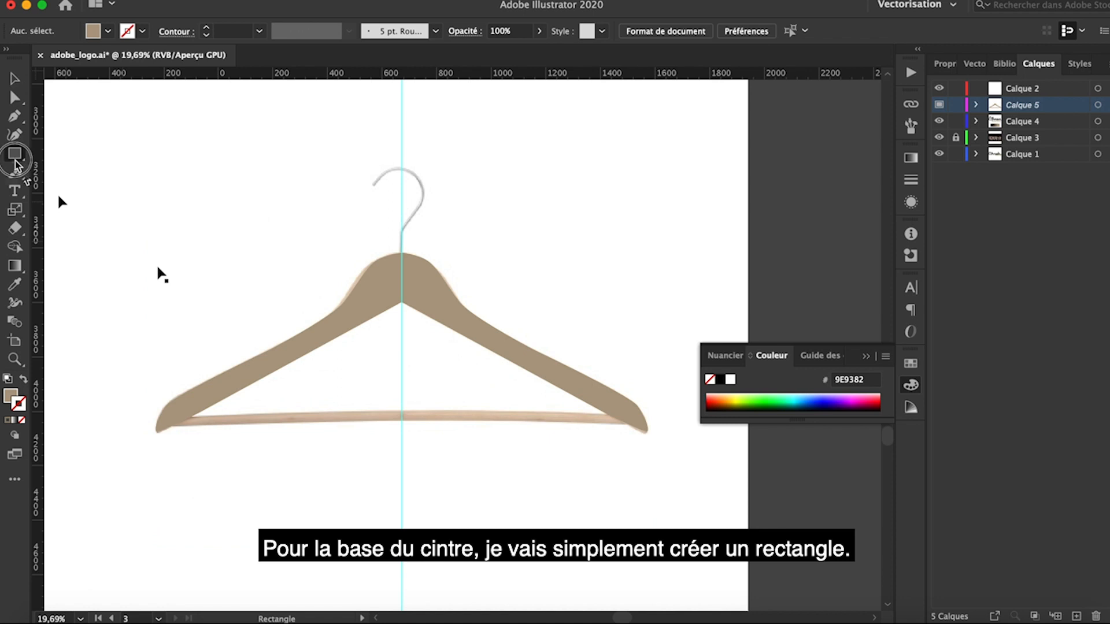
drag(184, 416, 632, 422)
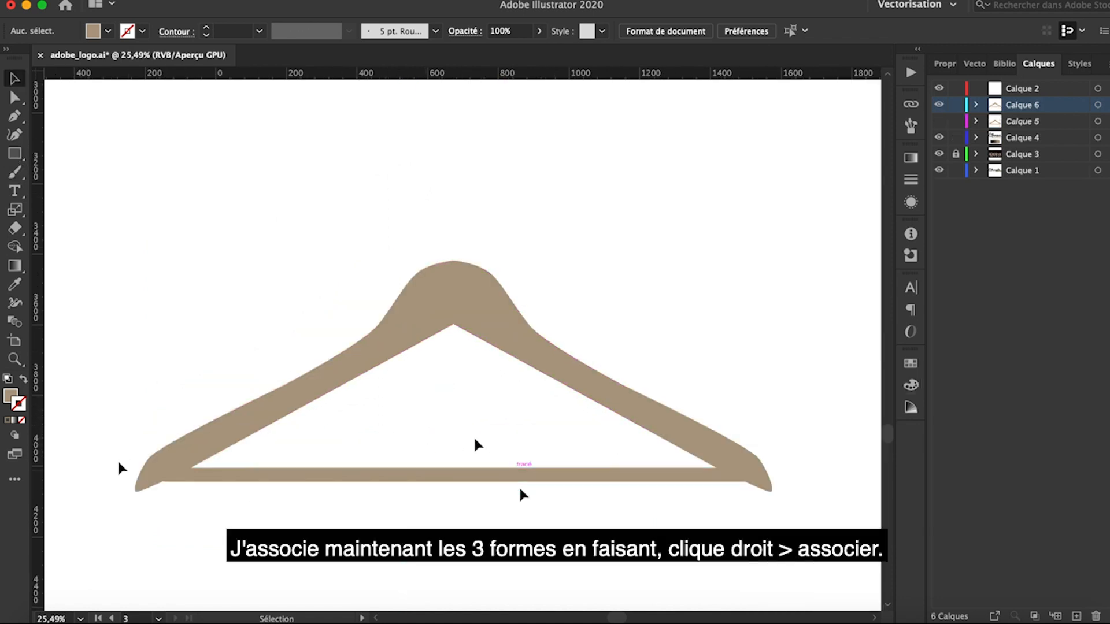
Group the two hanger halves and the bottom bar together
drag(203, 297, 680, 520)
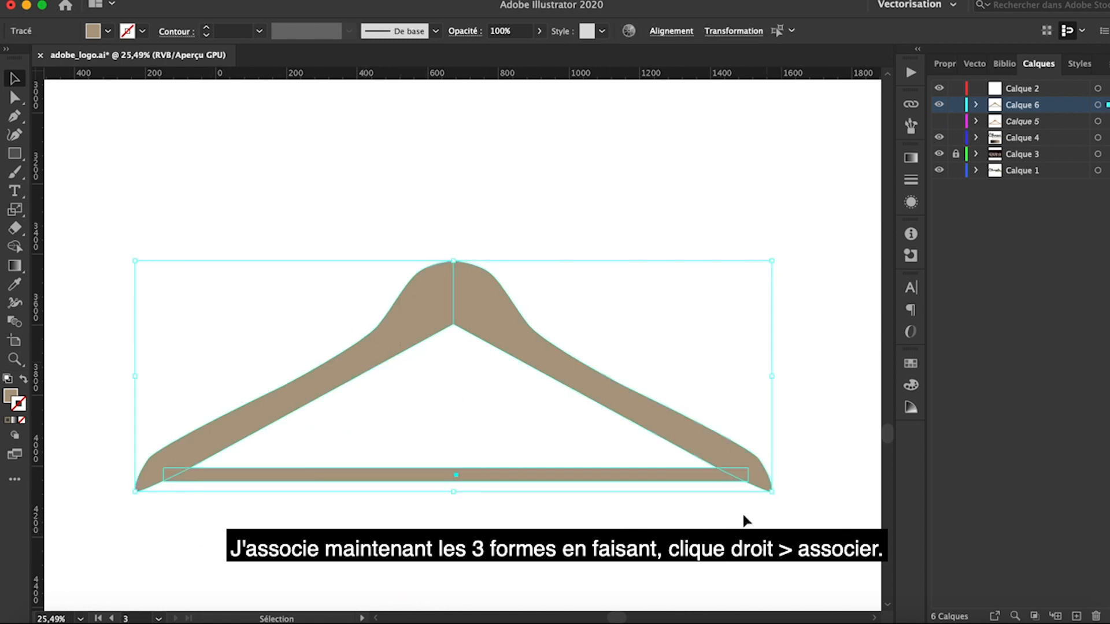
right_click(702, 446)
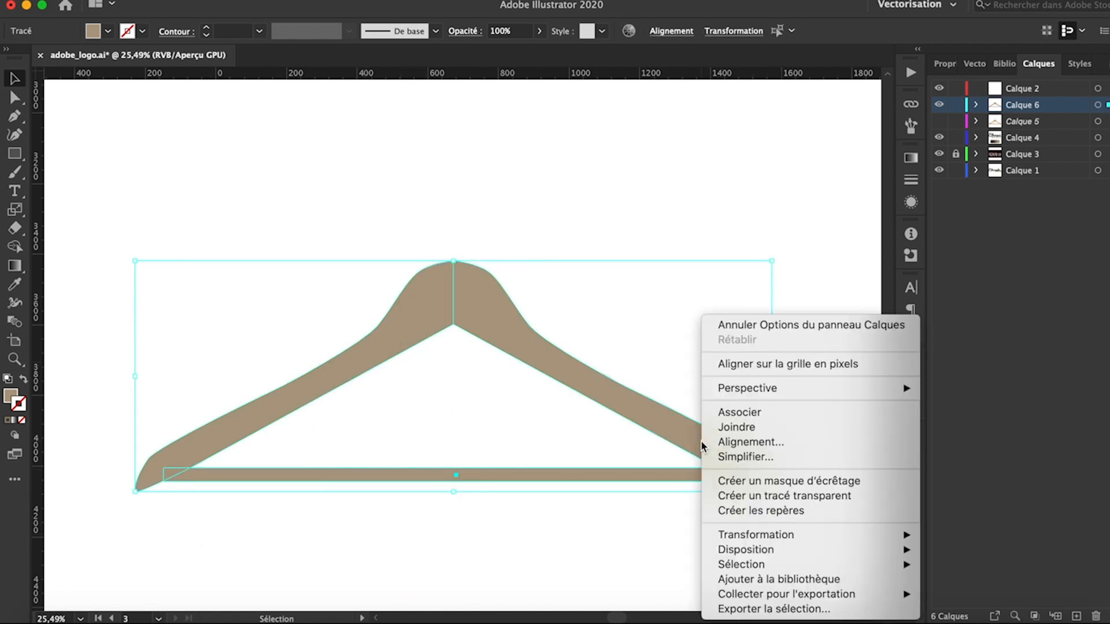
click(738, 411)
click(449, 221)
click(455, 300)
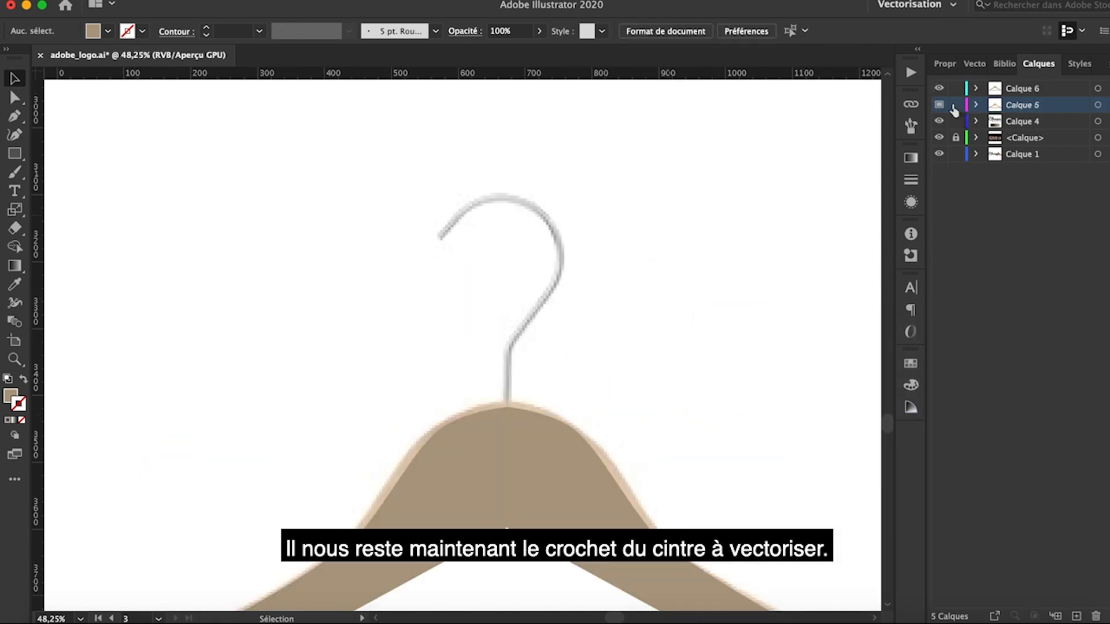
Vectorise the hanger photo with Image Trace using the Silhouettes preset
click(533, 273)
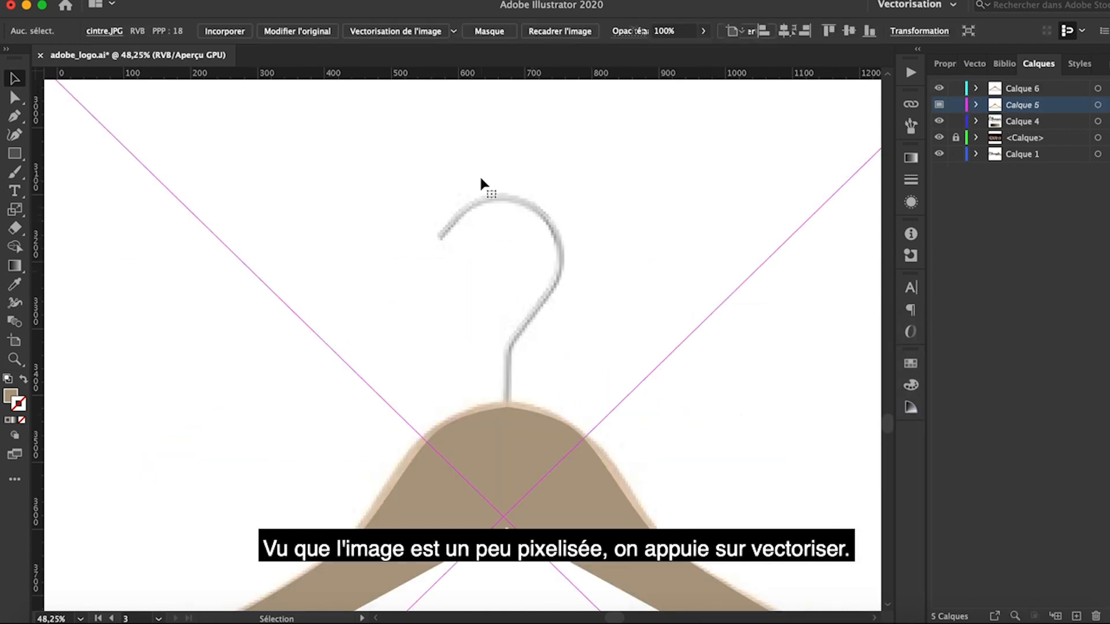
click(422, 33)
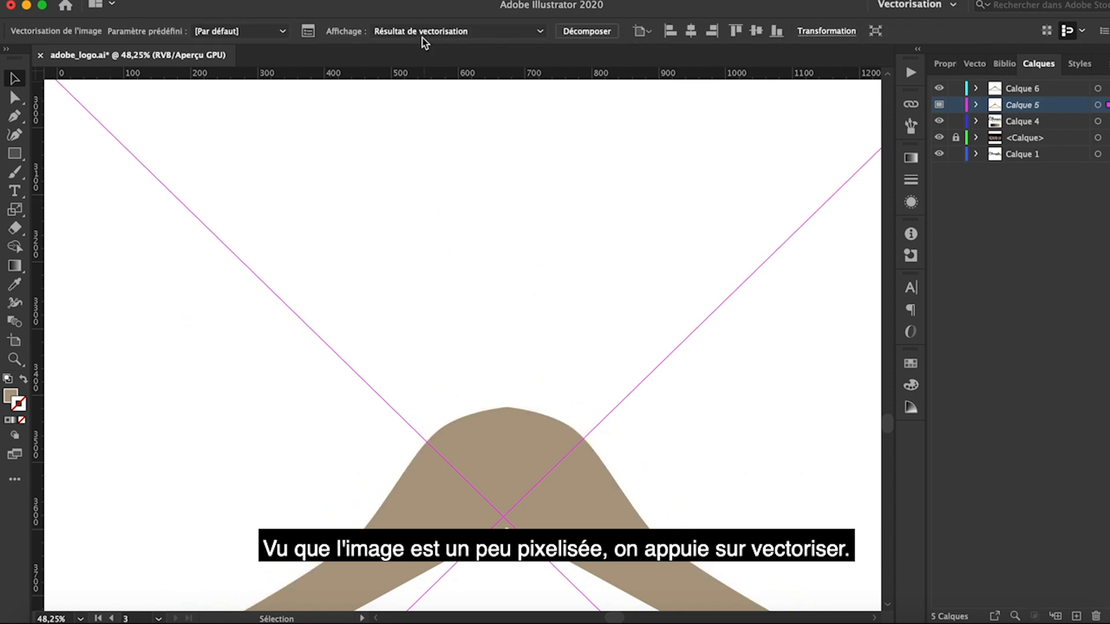
click(243, 30)
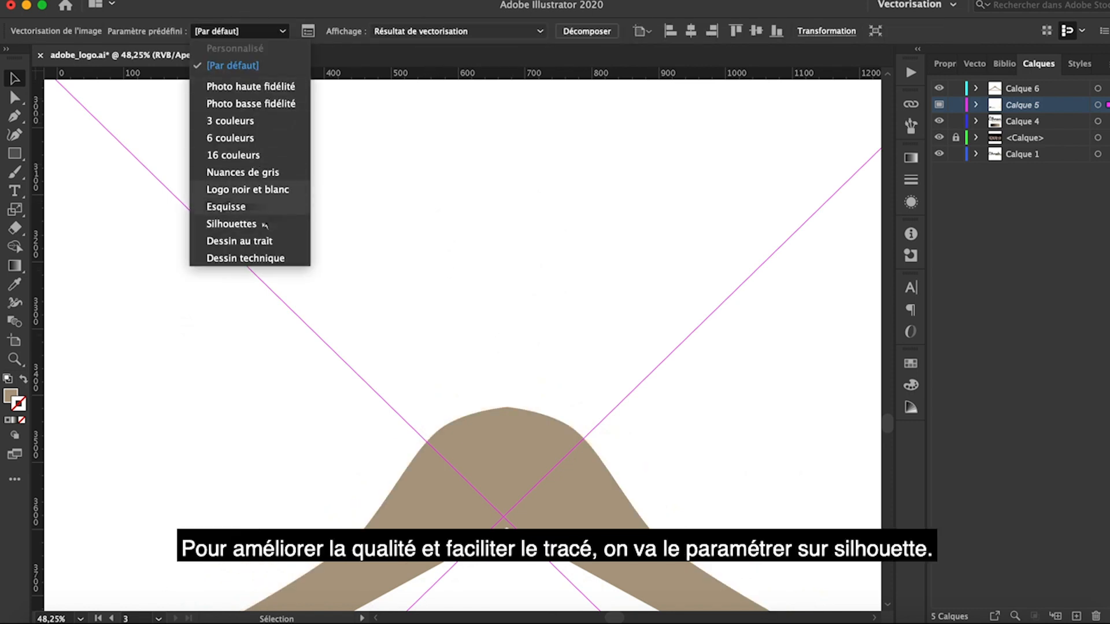
click(265, 224)
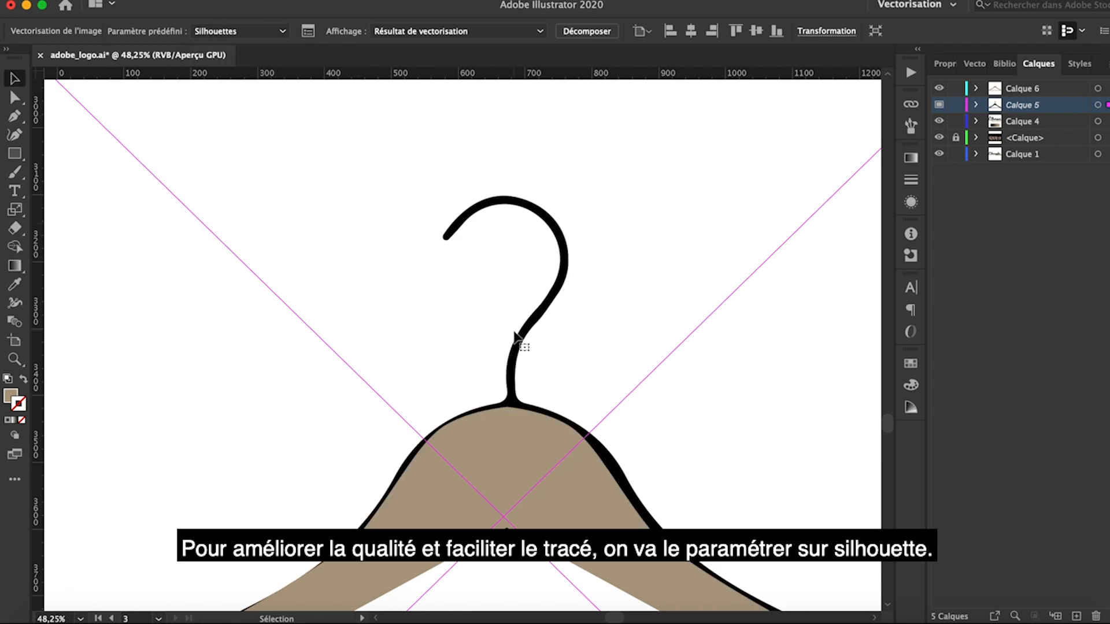
Expand the traced photo and swap its fill and stroke to get a black outline
click(594, 35)
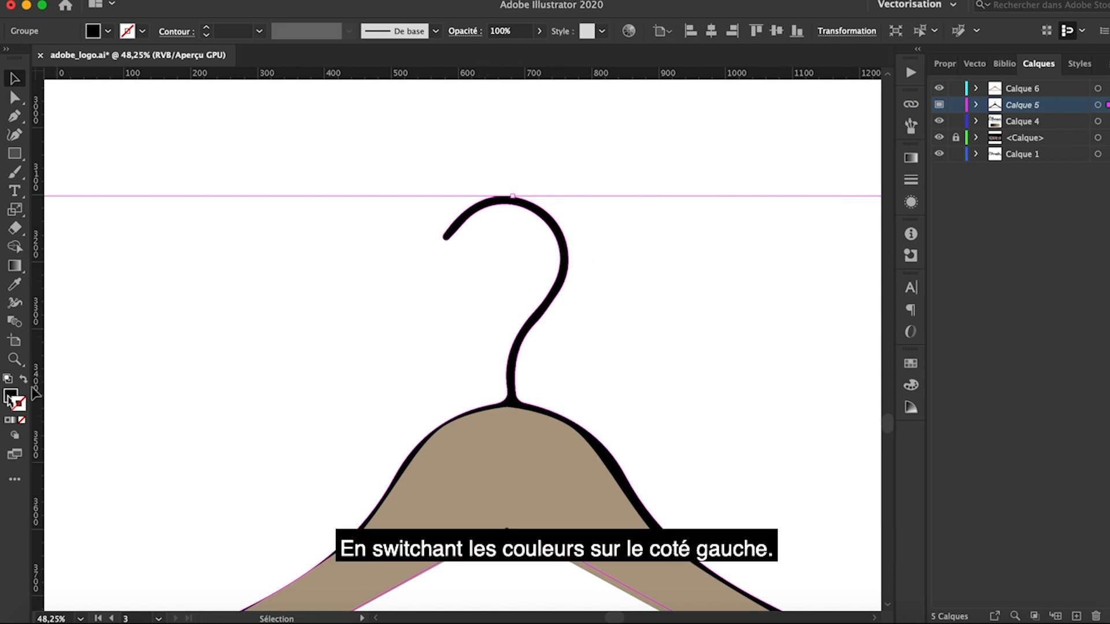
click(23, 380)
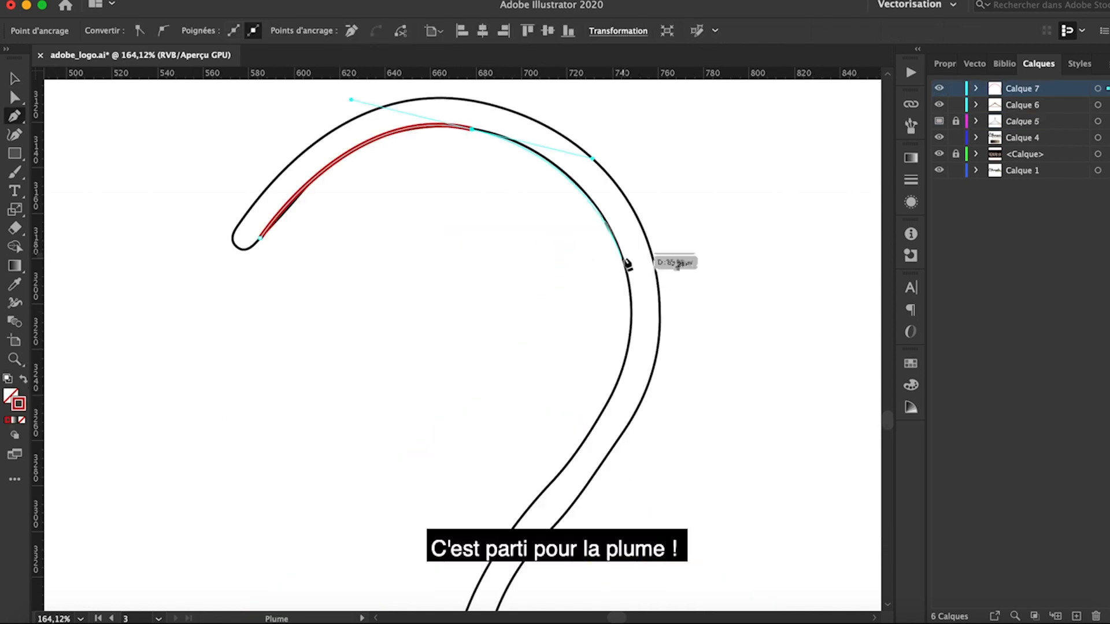
Continue the Pen tool path along the hook's inner edge down to its base
drag(625, 261, 629, 286)
drag(551, 481, 452, 593)
scroll(453, 594, down, 5)
scroll(453, 594, left, 1)
drag(504, 537, 514, 607)
Trace the hook's outer edge with the Pen tool from the base back up to the tip
scroll(520, 543, down, 1)
drag(585, 532, 625, 317)
drag(625, 314, 684, 250)
scroll(684, 250, up, 5)
scroll(683, 250, right, 3)
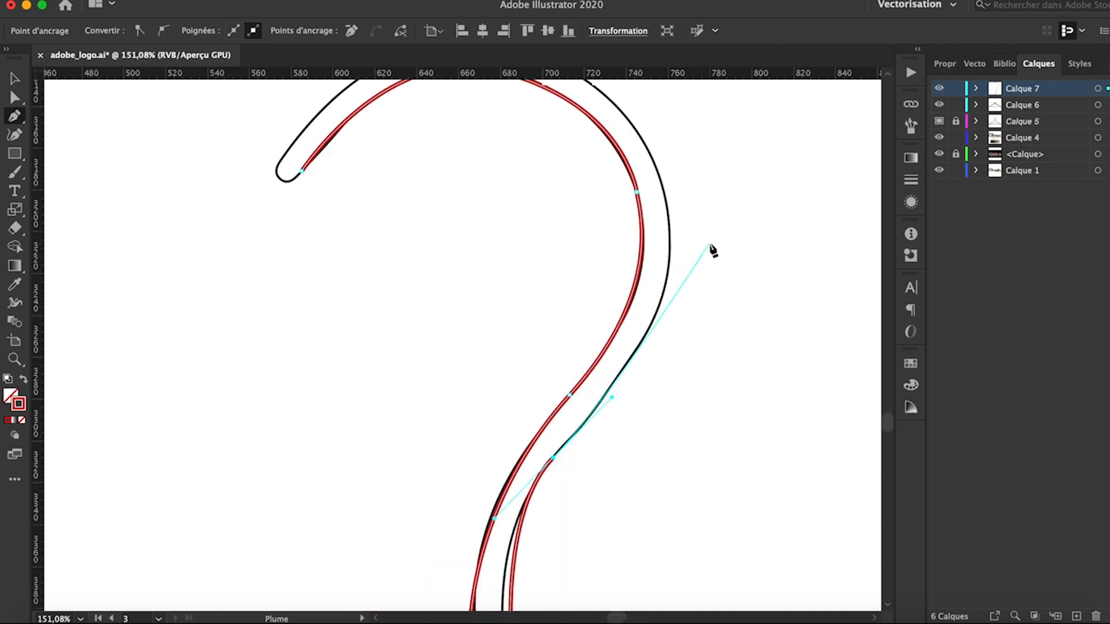
scroll(708, 254, up, 3)
scroll(708, 254, right, 1)
drag(631, 276, 604, 148)
drag(310, 183, 221, 284)
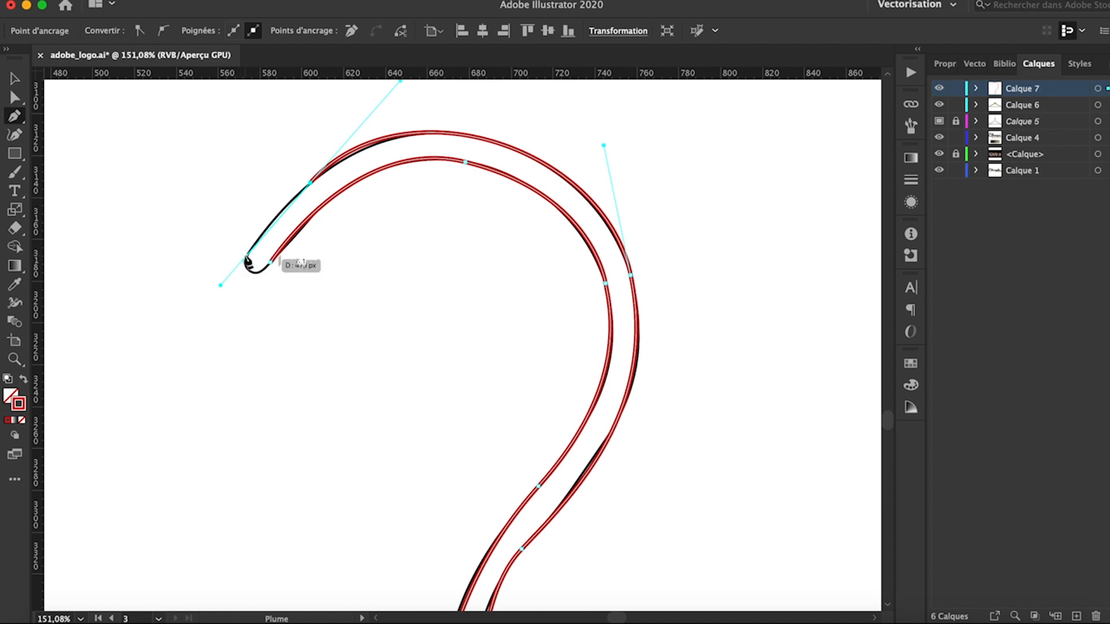
click(247, 255)
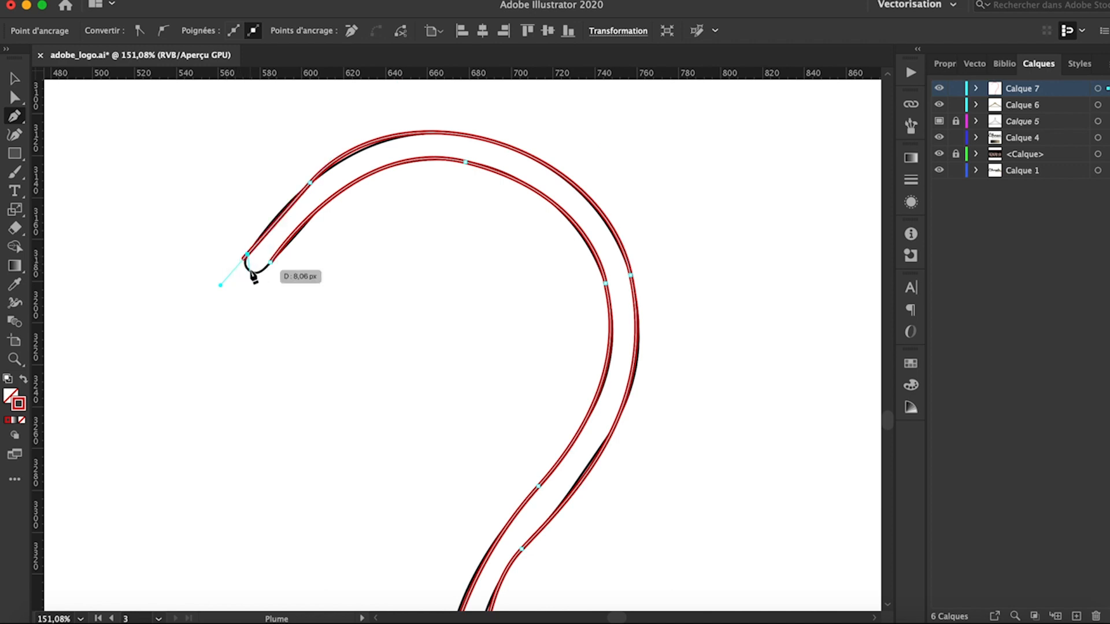
Close the hook path around its tip, adding a corner anchor point on the rounded end
scroll(255, 267, up, 3)
click(226, 284)
key(super+z)
click(268, 267)
click(225, 282)
click(225, 245)
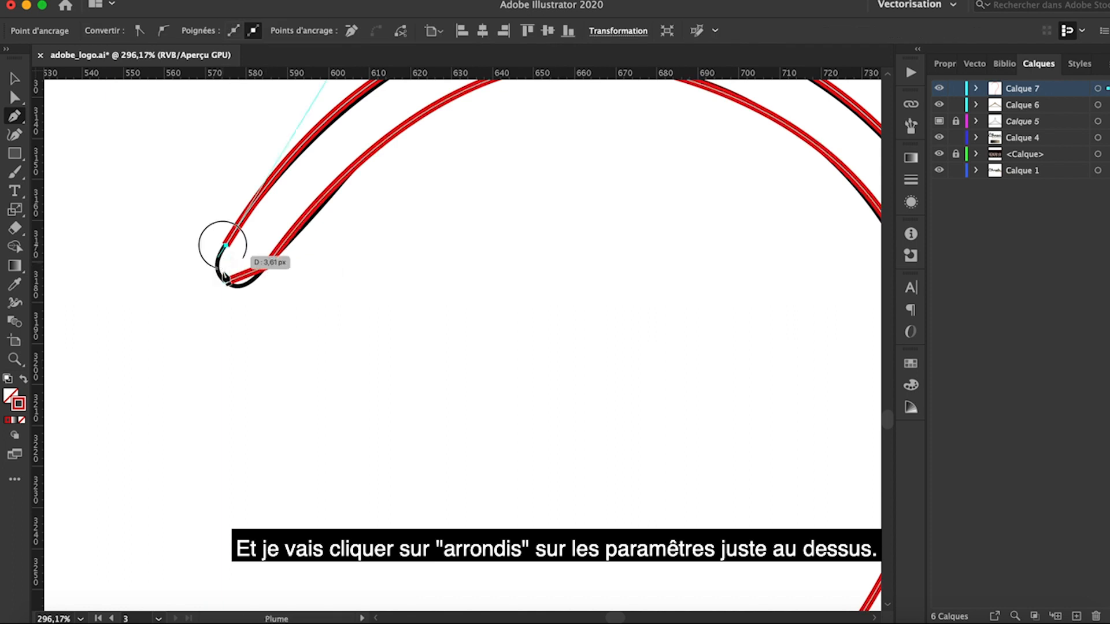
Convert the corner anchor at the hook's tip to a smooth point
key(a)
click(226, 281)
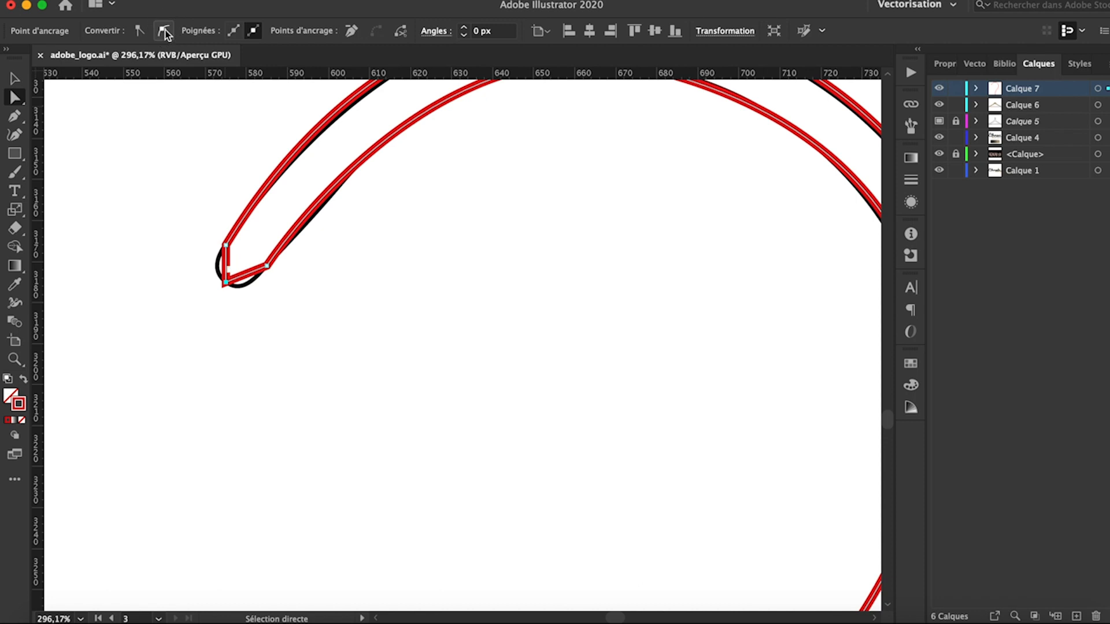
click(329, 272)
Swap the hook path's stroke and fill so the shape is filled with solid red
scroll(346, 278, down, 3)
scroll(347, 279, down, 2)
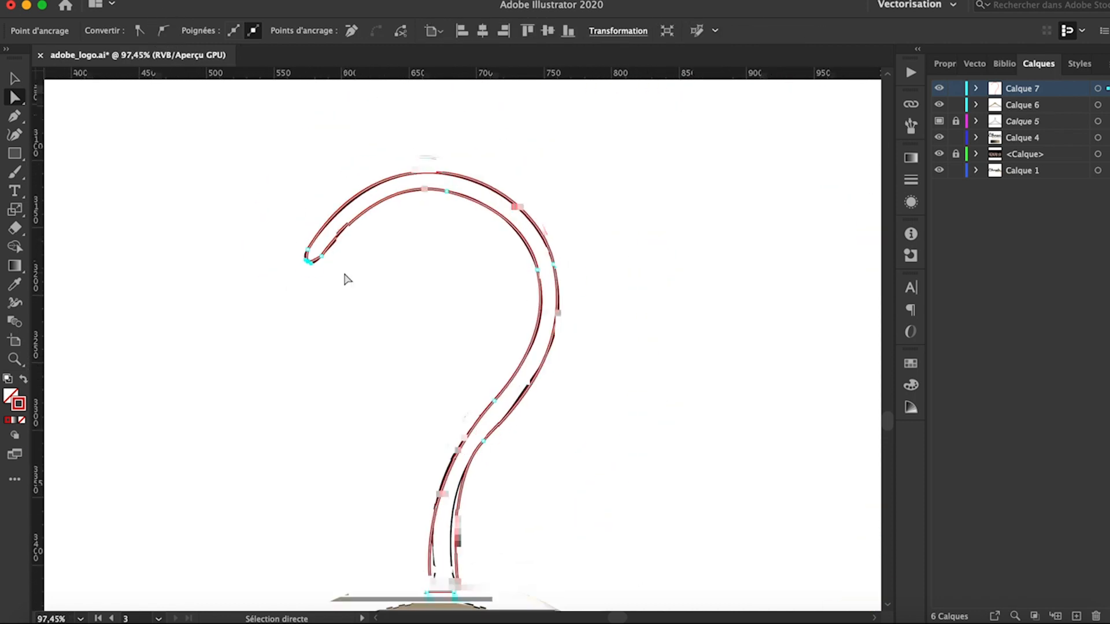
click(306, 246)
click(23, 380)
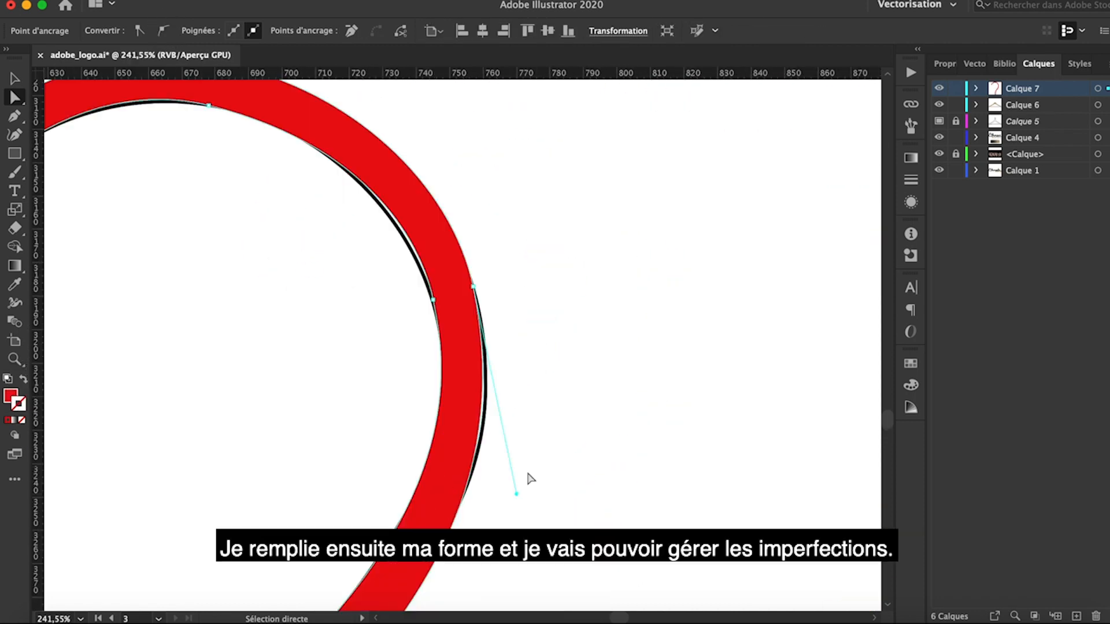
Adjust the anchor handles along the hook's inner and outer curves to match the black outline
drag(517, 494, 530, 514)
scroll(566, 322, down, 5)
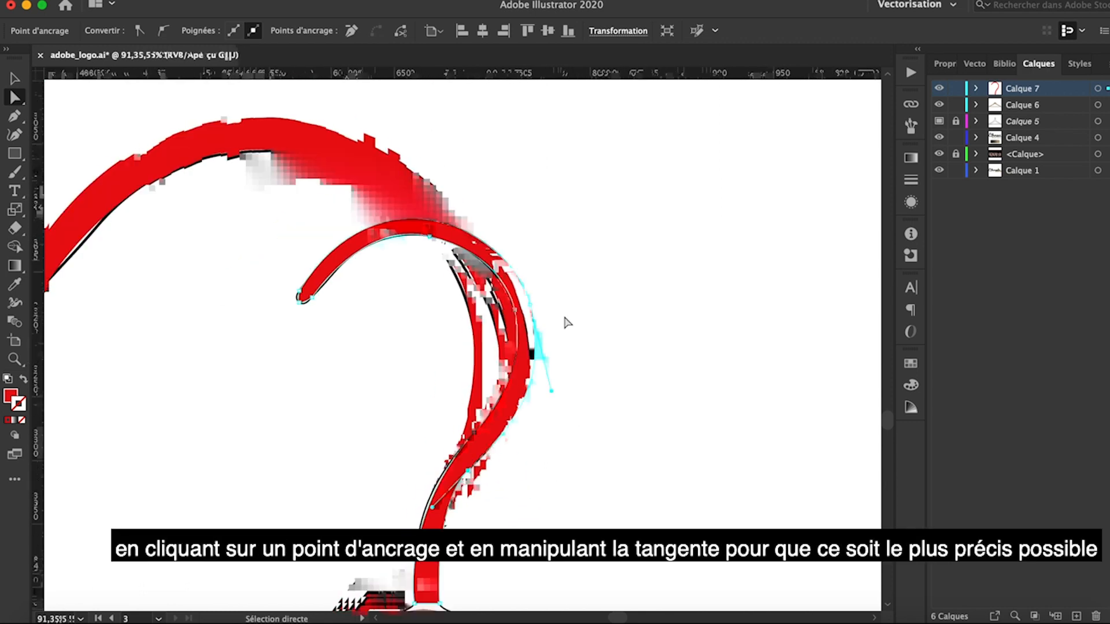
scroll(347, 291, up, 5)
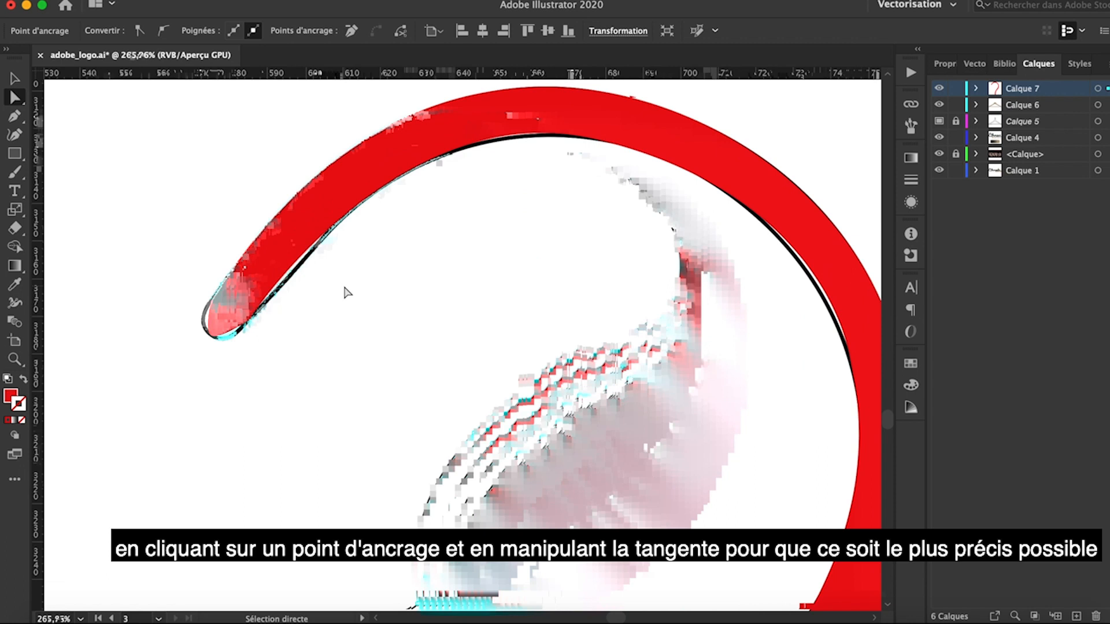
click(602, 137)
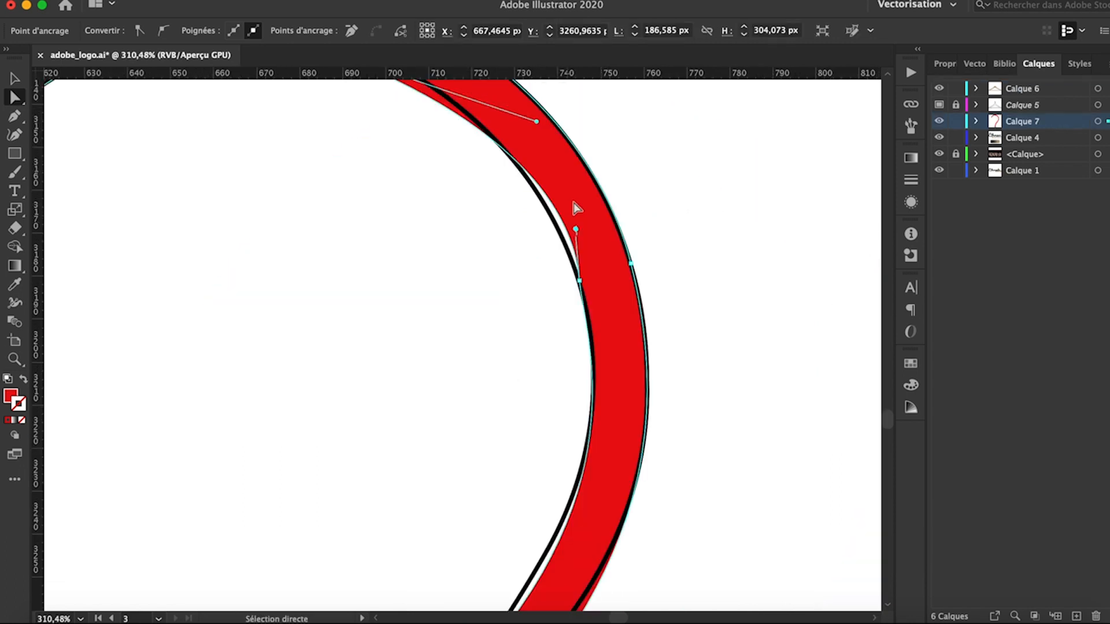
drag(575, 229, 567, 235)
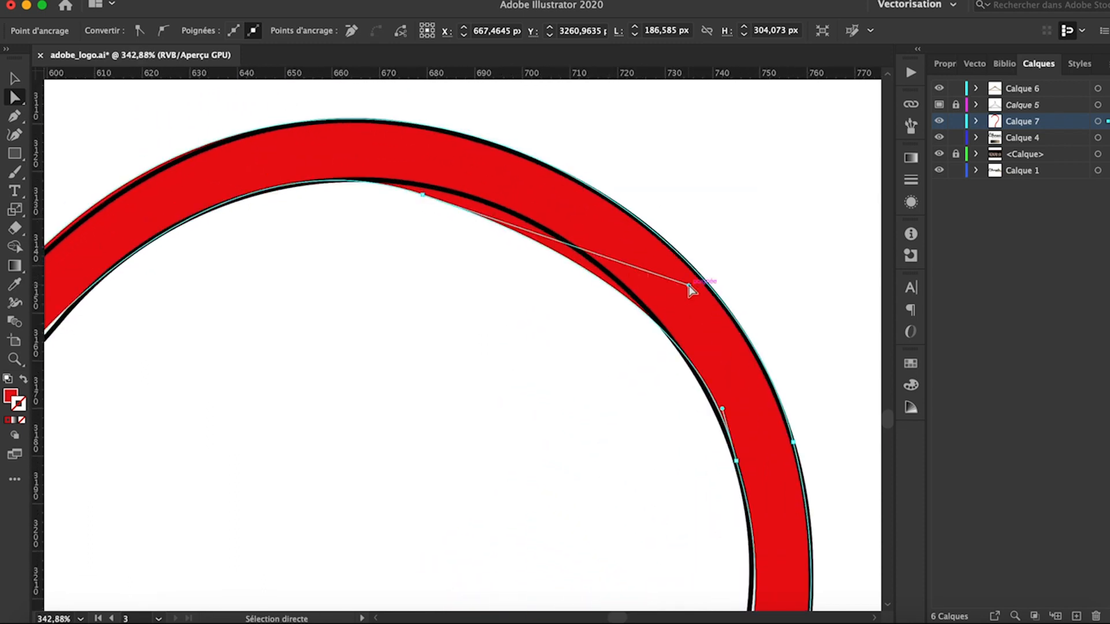
drag(692, 290, 642, 237)
drag(614, 206, 642, 237)
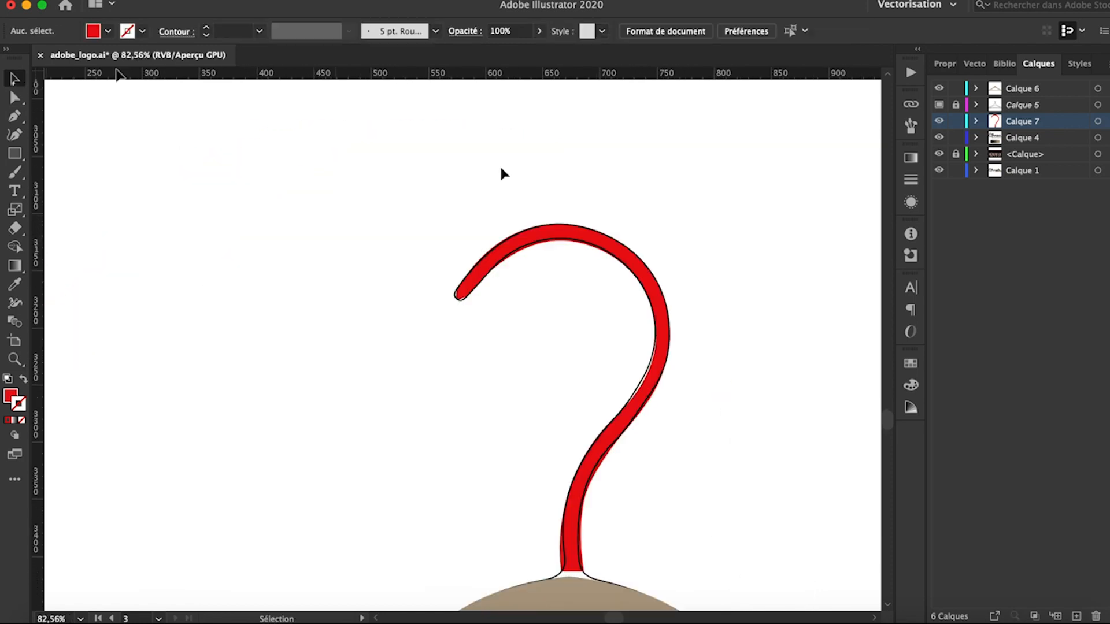
Fill the hook with the hanger body's tan using the Eyedropper
click(669, 317)
click(15, 285)
click(555, 583)
scroll(341, 337, down, 3)
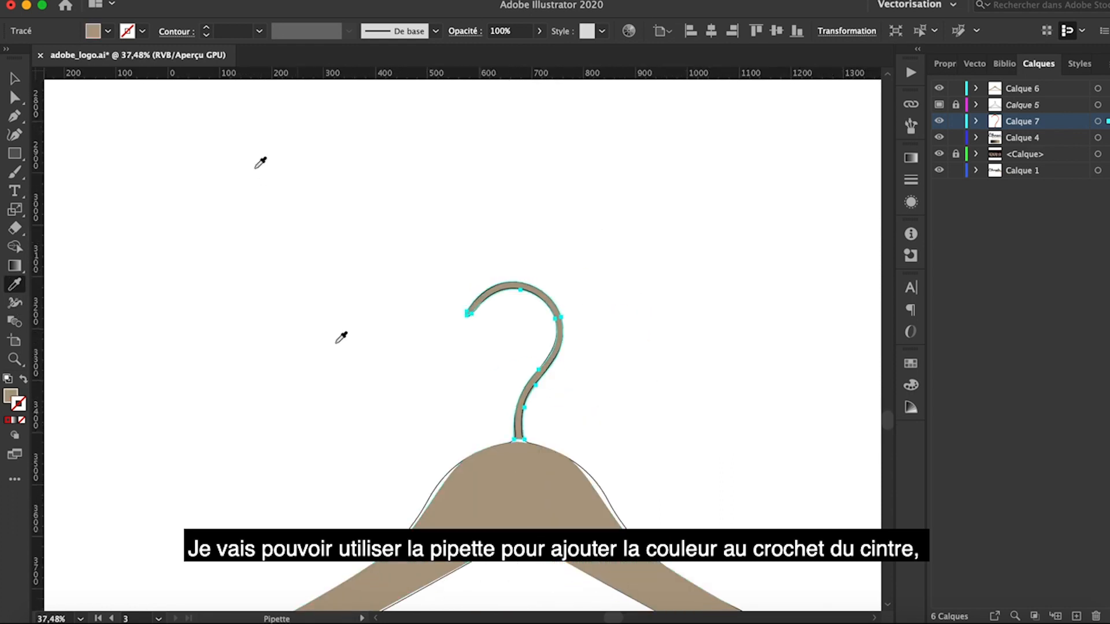
scroll(376, 251, down, 1)
click(549, 467)
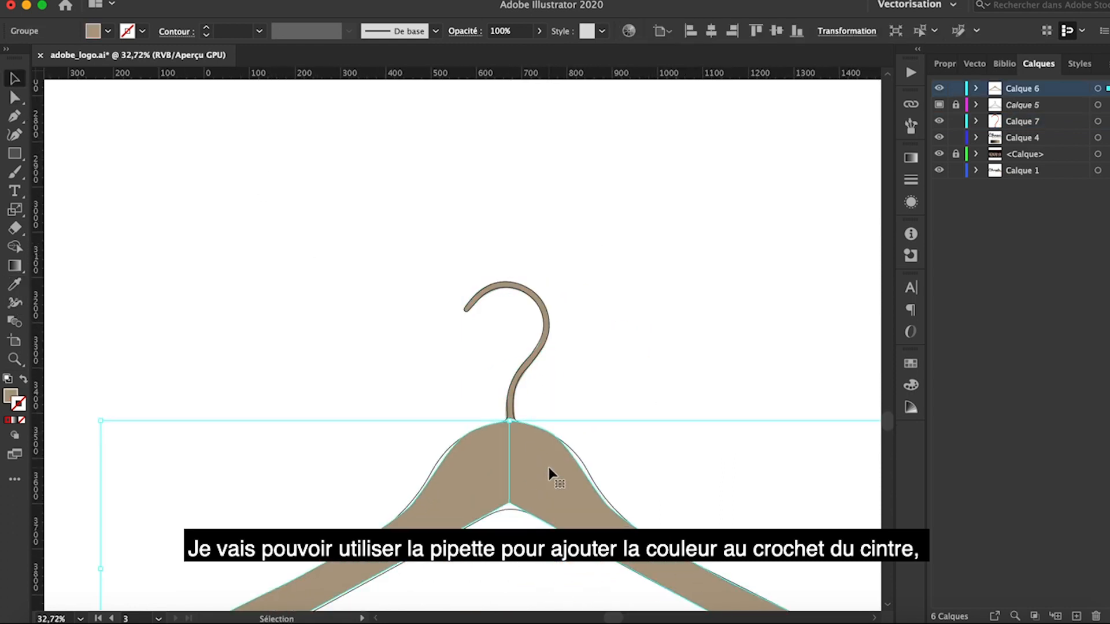
click(664, 272)
scroll(612, 354, down, 3)
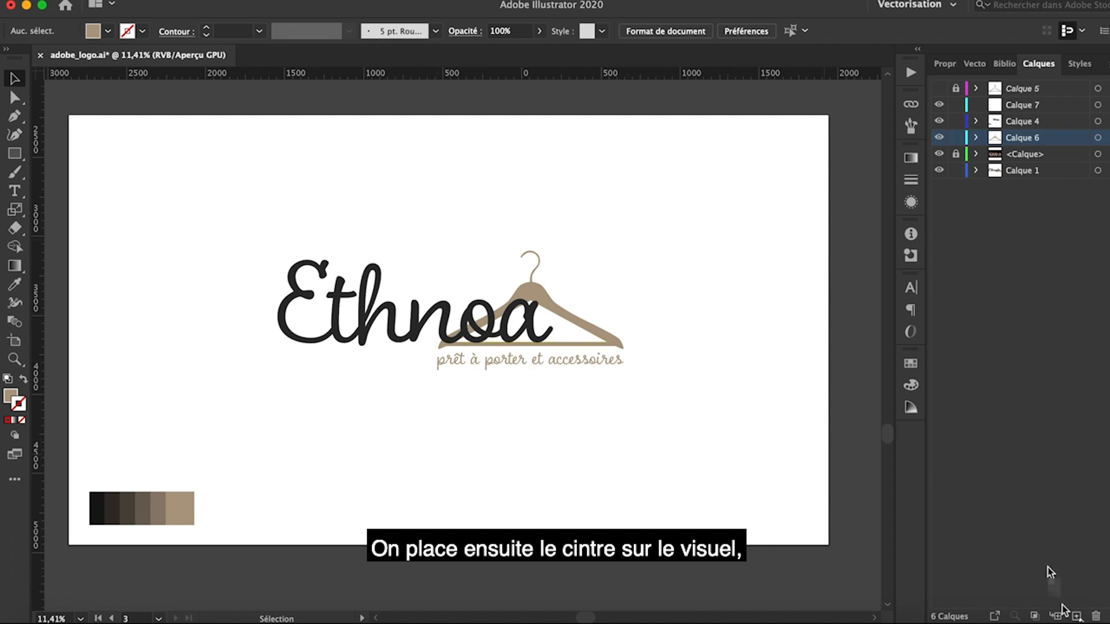
Add layer Calque 8 and paste a copy of the hanger on it, slightly offset from the original
click(1076, 616)
click(618, 349)
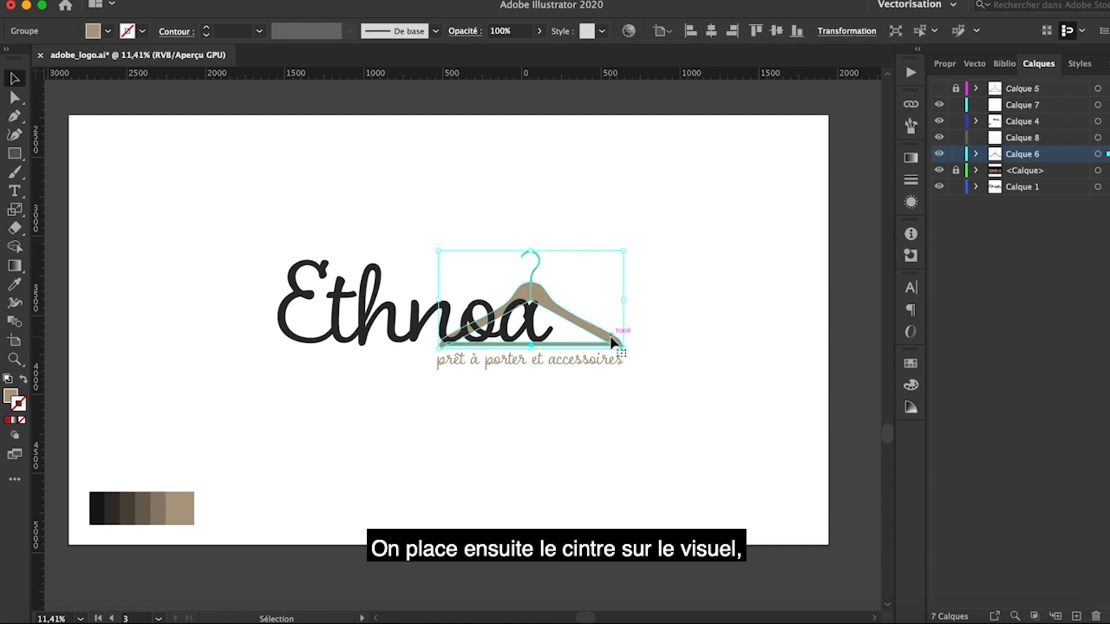
key(super+c)
click(1045, 139)
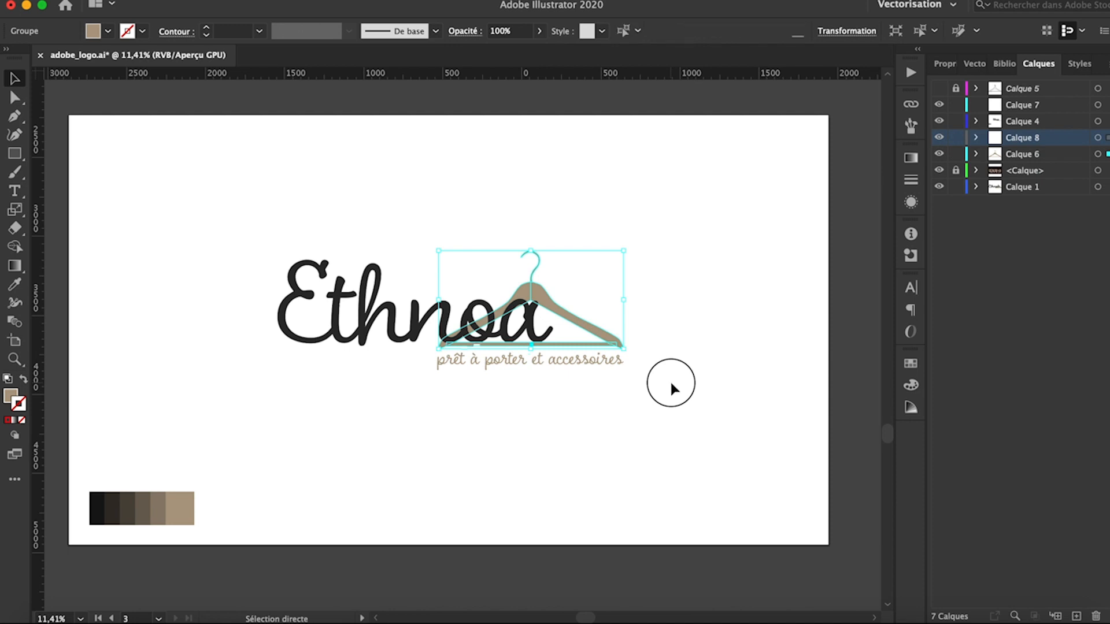
key(super+v)
drag(544, 394, 615, 345)
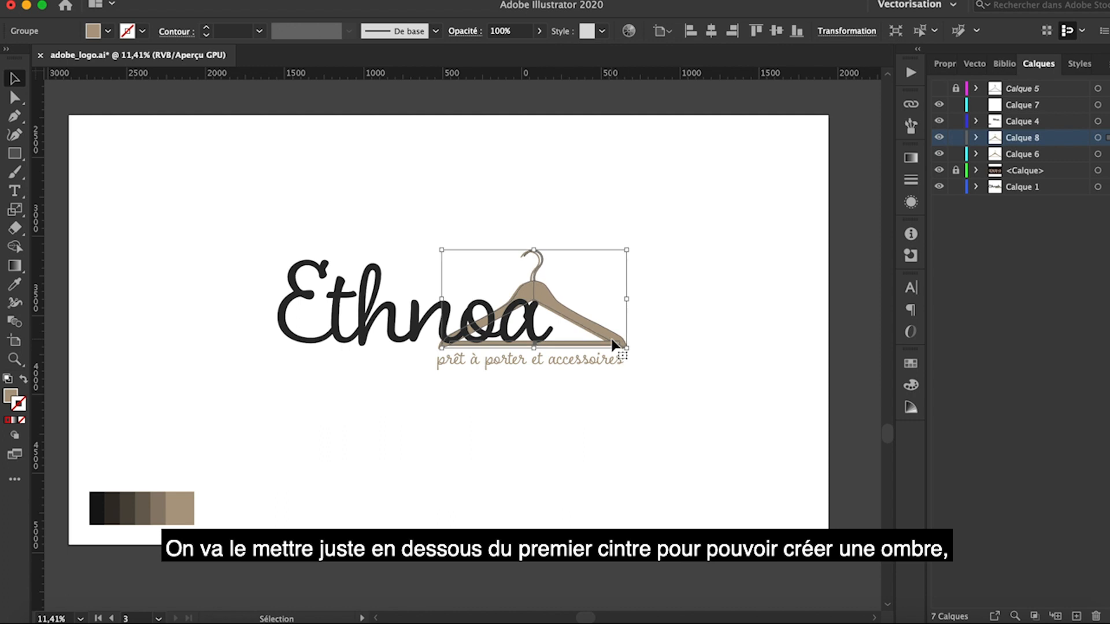
Recolour the hanger copy with the palette strip's darkest swatch and move its layer Calque 8 below Calque 6
click(15, 285)
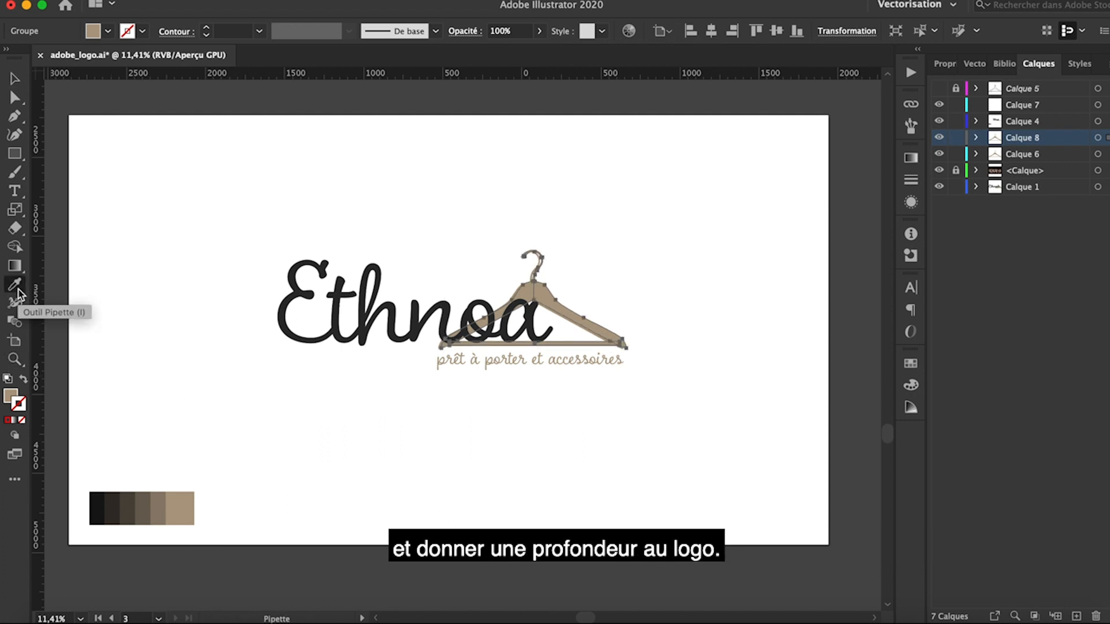
click(96, 506)
click(10, 77)
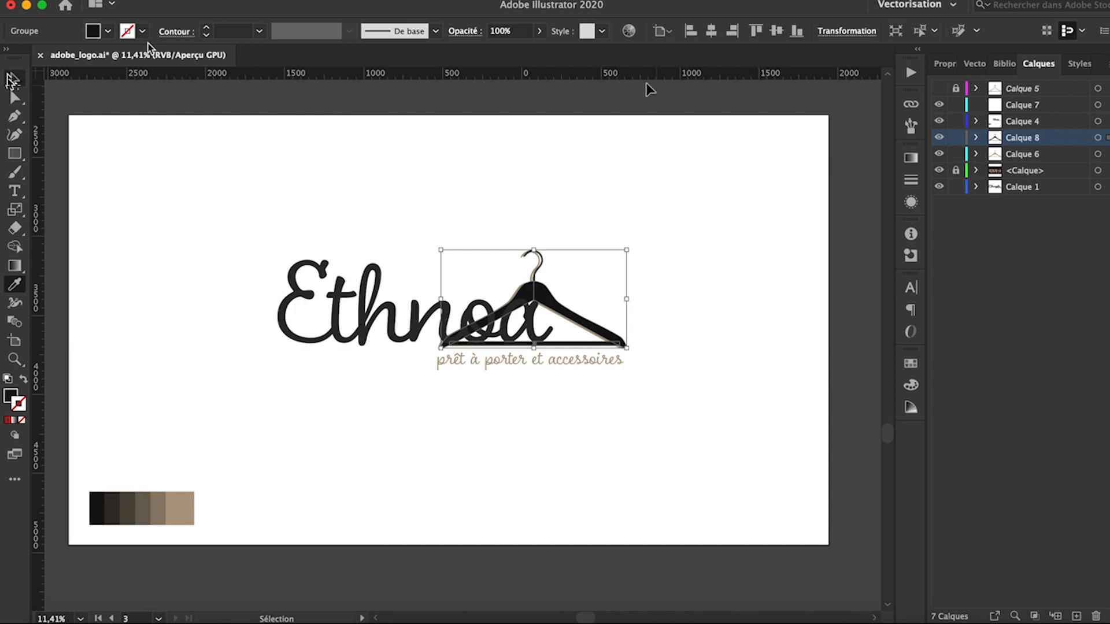
drag(1070, 157, 1069, 160)
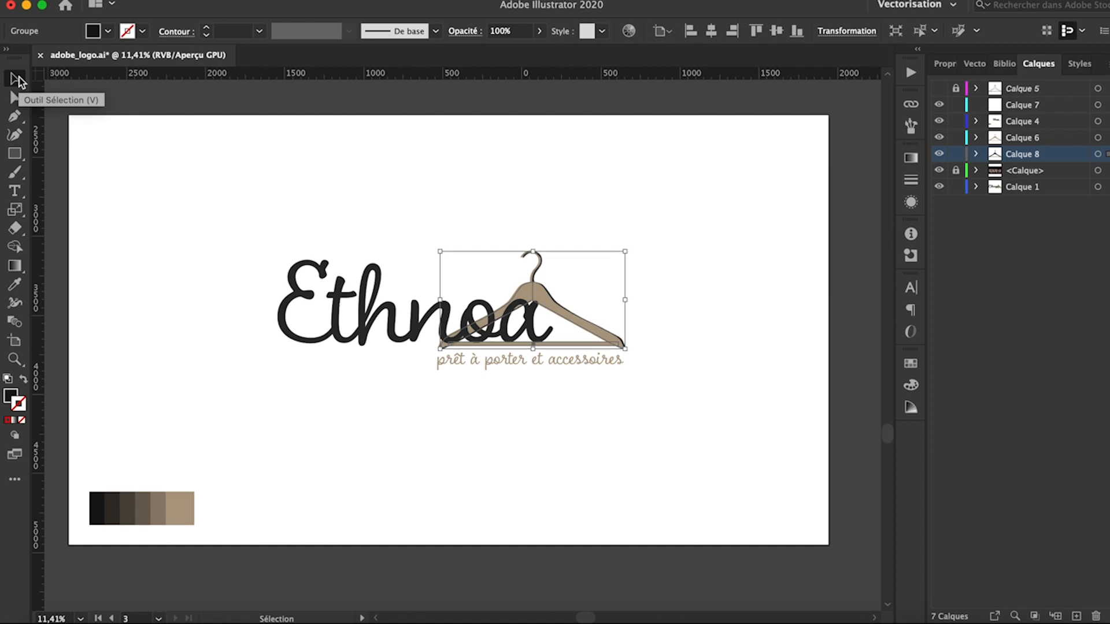
click(589, 495)
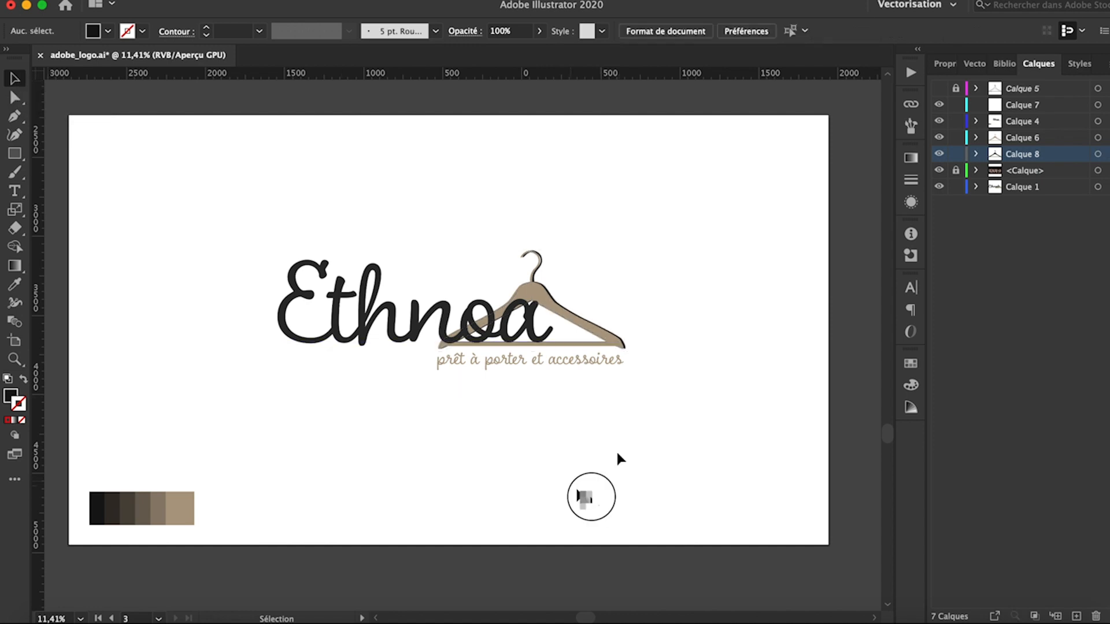
Nudge the dark hanger copy four steps left and one step up to refine the shadow's offset
scroll(573, 309, up, 5)
click(708, 407)
key(Left)
key(Left)
key(Up)
key(Left)
key(Left)
click(753, 431)
scroll(753, 431, down, 3)
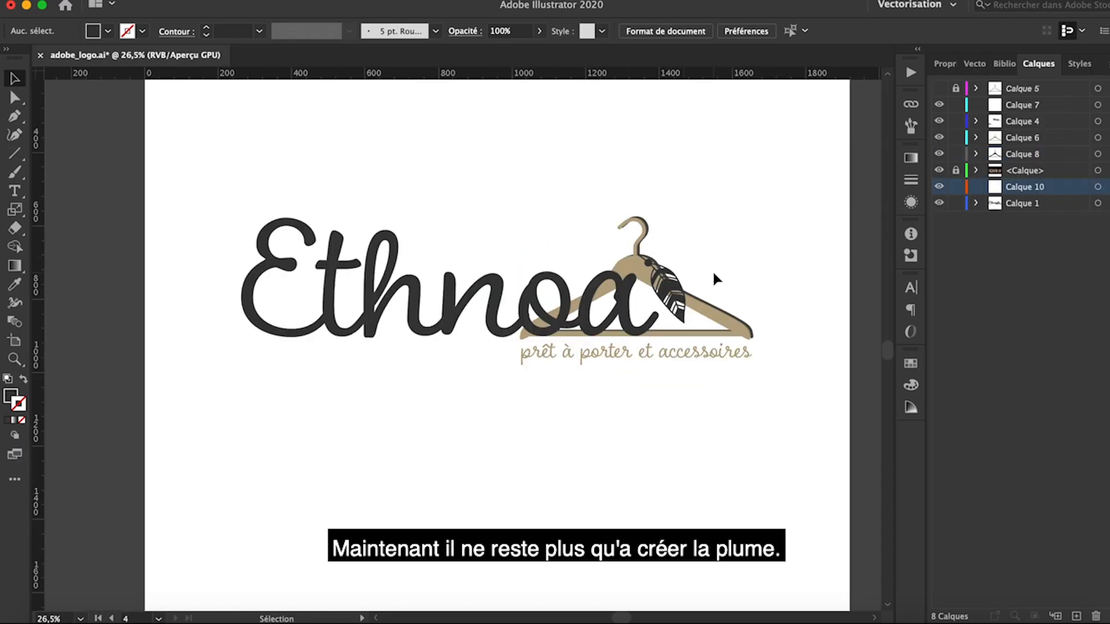
Copy the feather from the finished logo onto layer Calque 10 as a reference
click(674, 286)
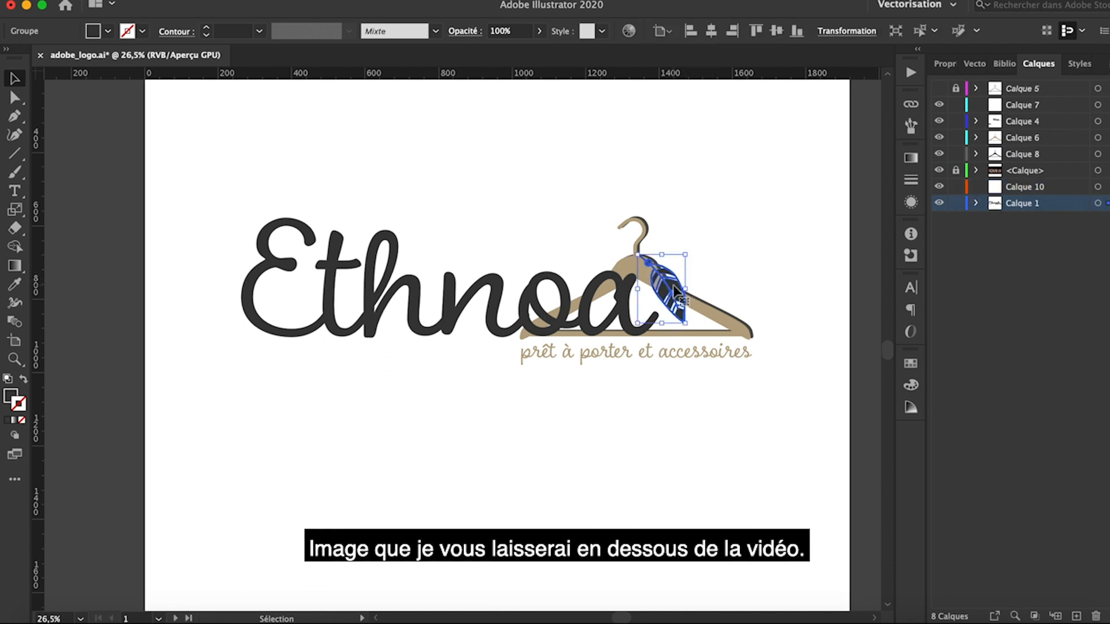
click(1020, 187)
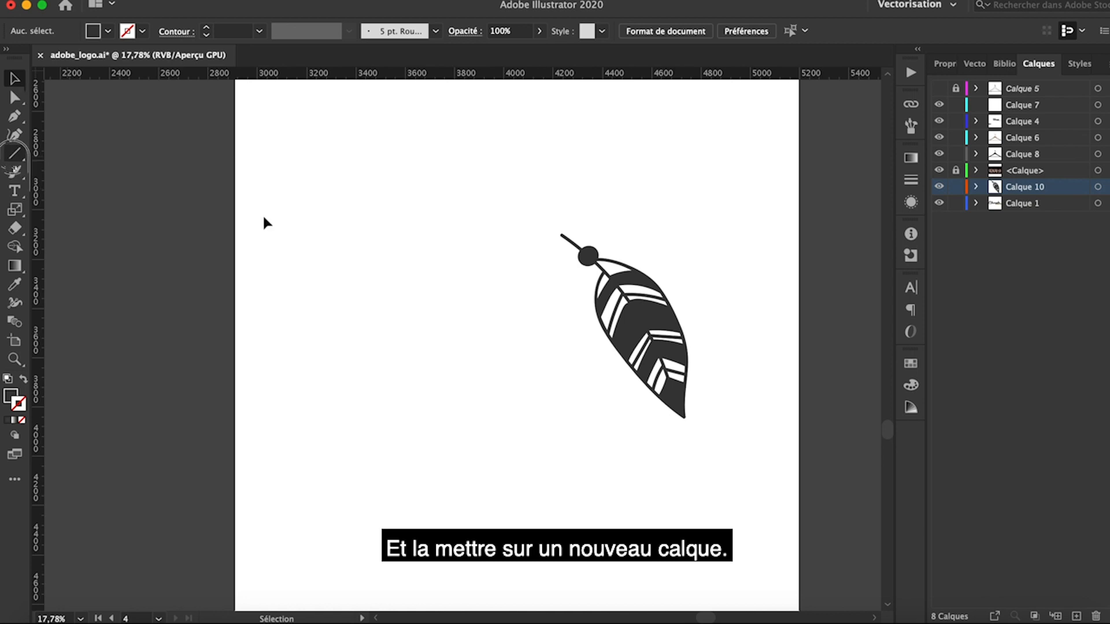
Draw a straight diagonal line beside the reference feather, sloping down to the right
click(14, 154)
drag(381, 252, 479, 427)
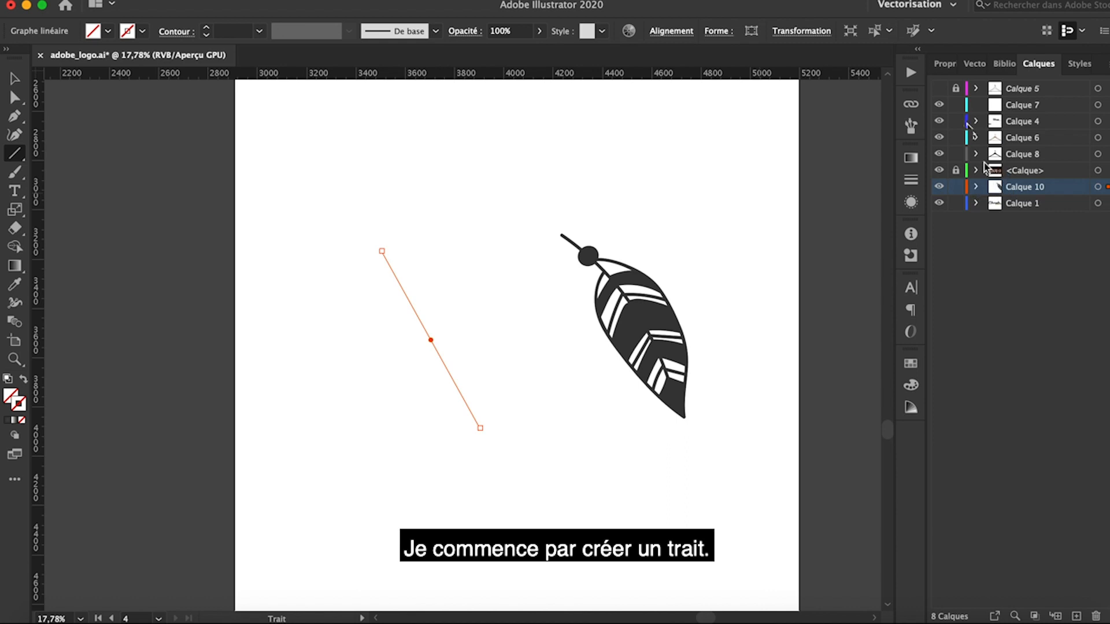
Expand the straight diagonal line's live shape into an editable path
click(951, 65)
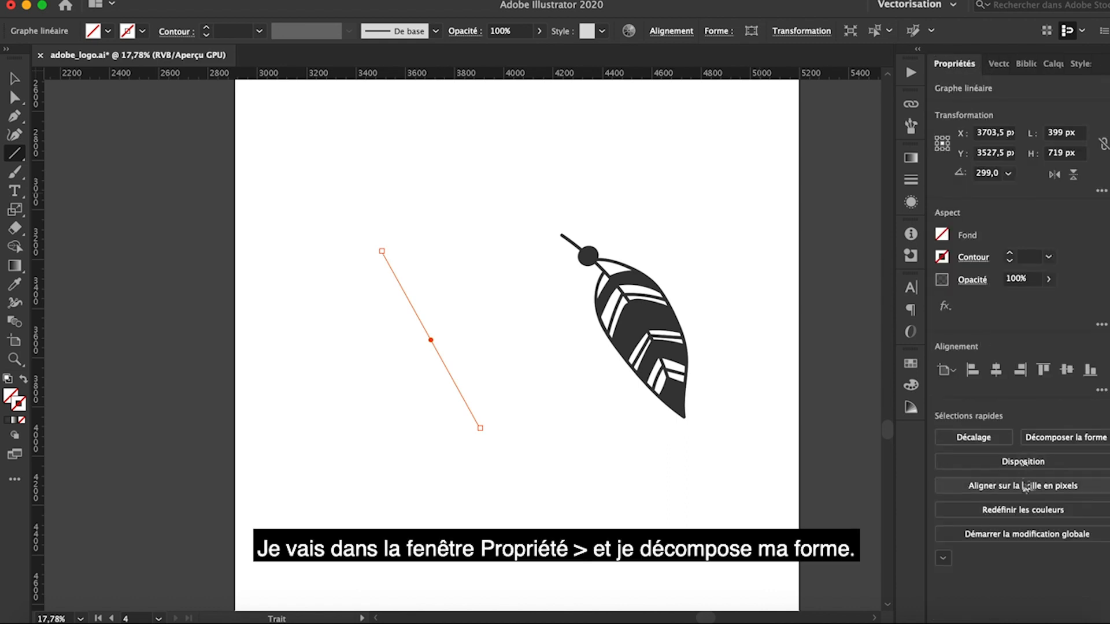
click(1064, 438)
key(v)
drag(380, 252, 379, 249)
key(a)
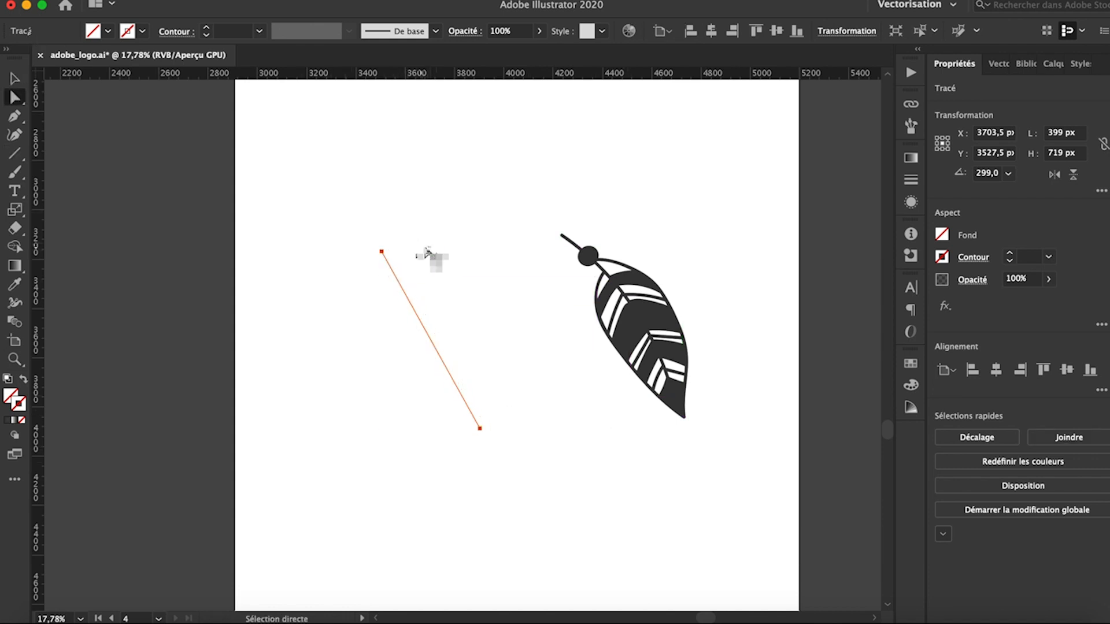
Convert the upper and lower endpoints of the diagonal line to smooth anchor points
click(429, 254)
click(382, 252)
click(1021, 350)
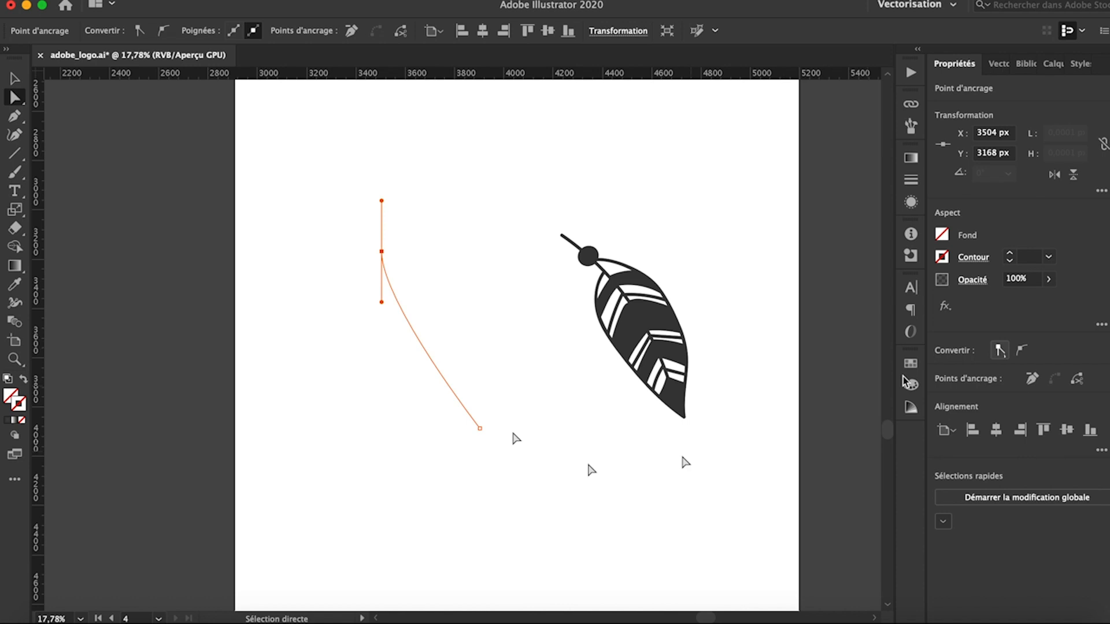
click(480, 429)
click(1020, 351)
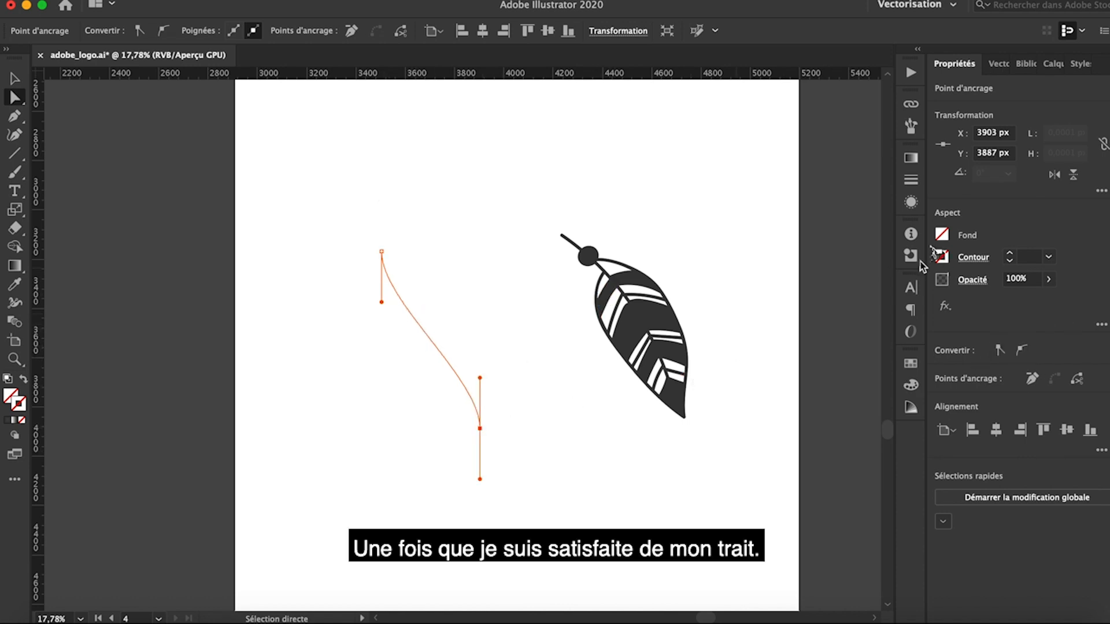
Give the curved line a 12 pt stroke and deselect it
click(1012, 254)
click(1011, 254)
click(1010, 254)
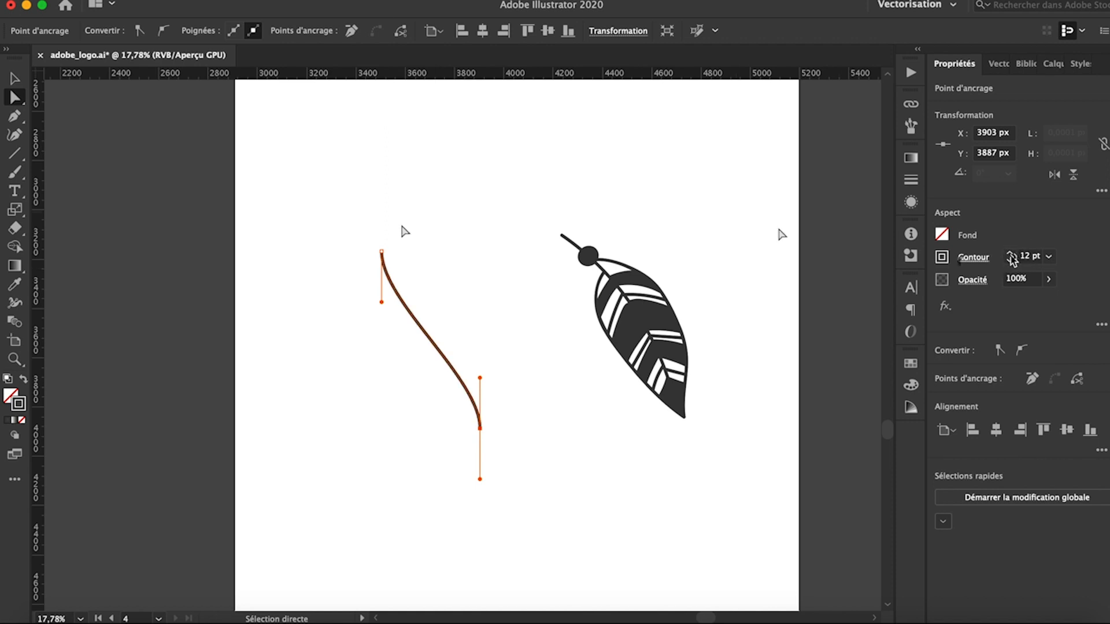
click(16, 78)
click(398, 359)
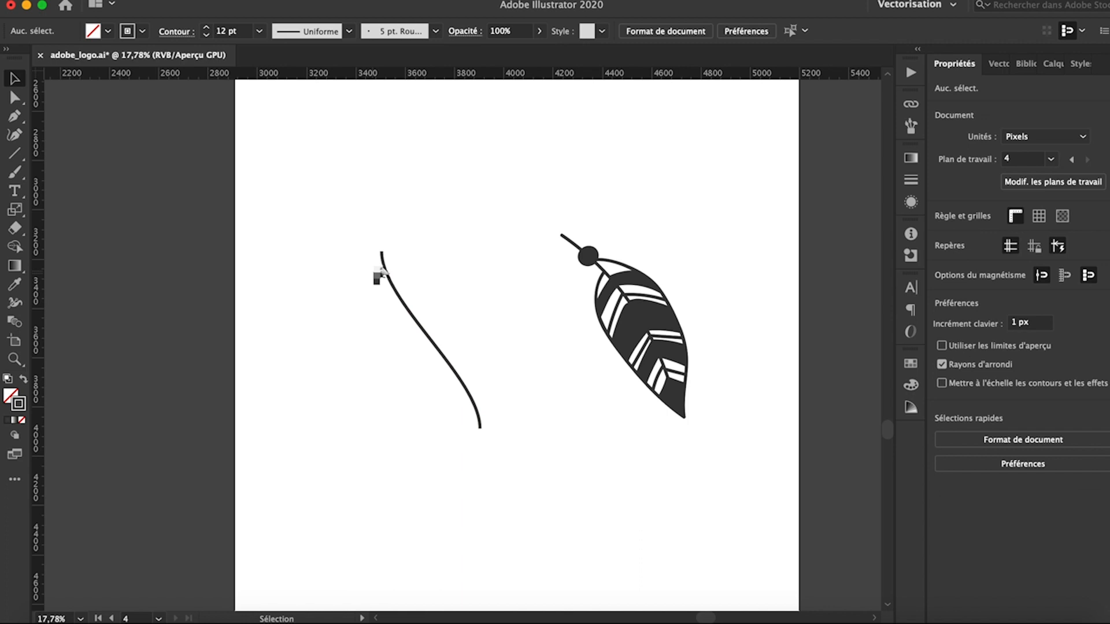
Tilt the direction handles of the line's upper endpoint so the line bends into a single arc
click(384, 253)
key(a)
mouse_move(382, 254)
mouse_down()
mouse_move(361, 196)
mouse_move(328, 226)
mouse_up()
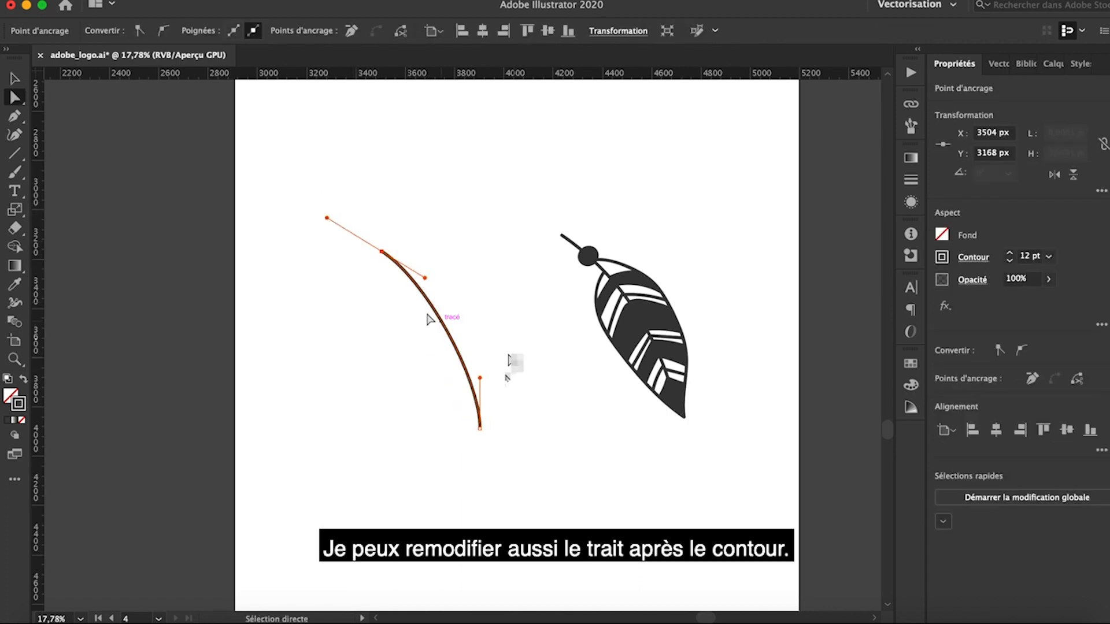
click(480, 428)
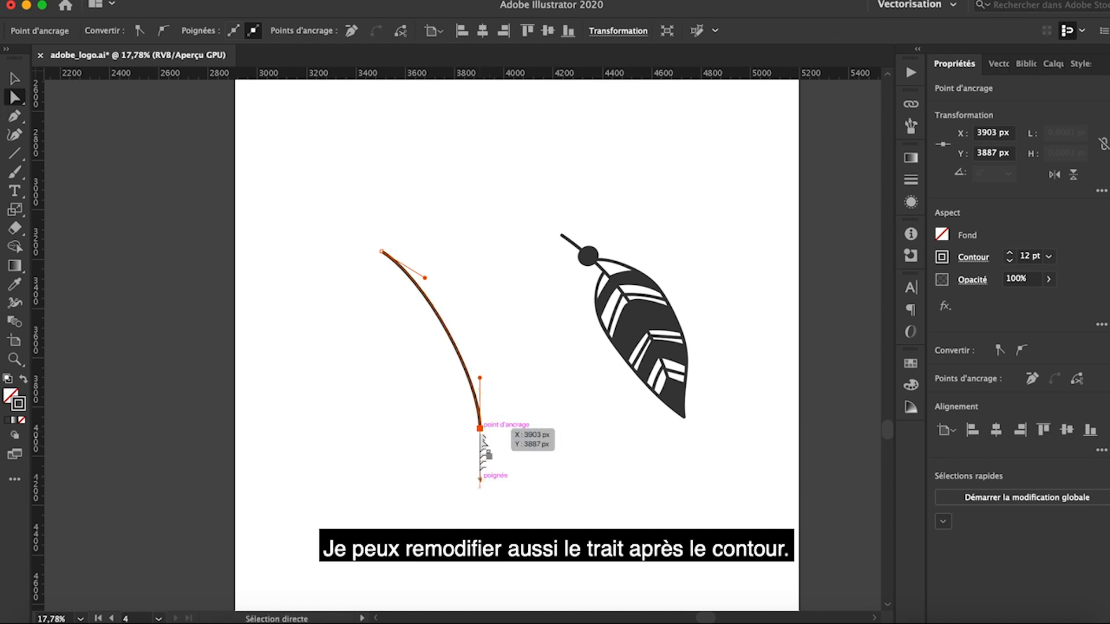
click(531, 469)
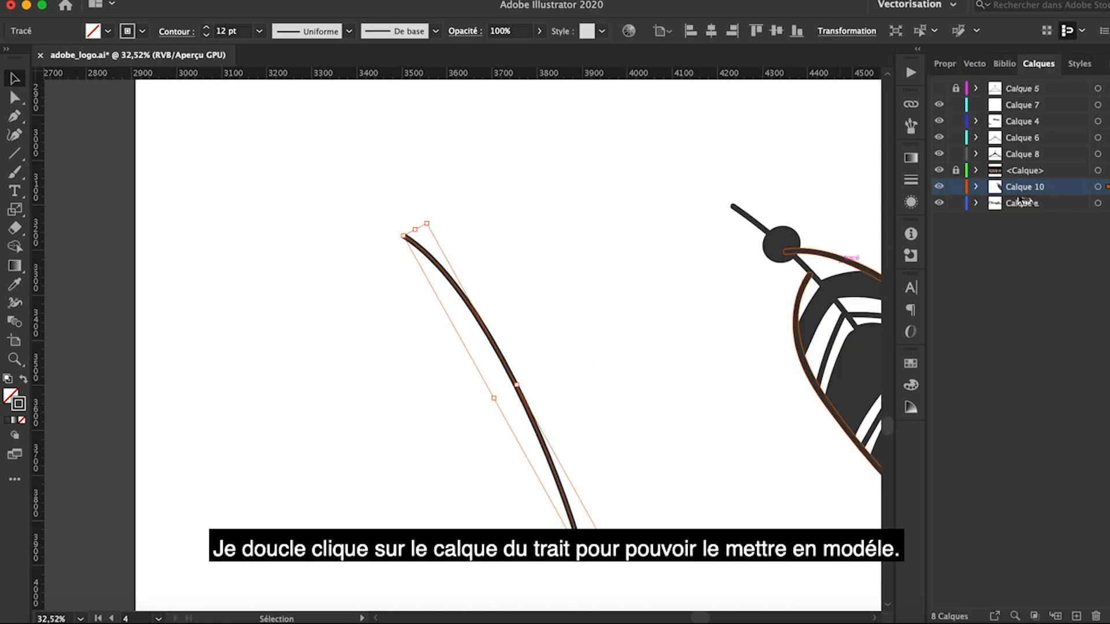
Make layer Calque 10 a template layer and add a new layer above it
double_click(1060, 189)
click(489, 306)
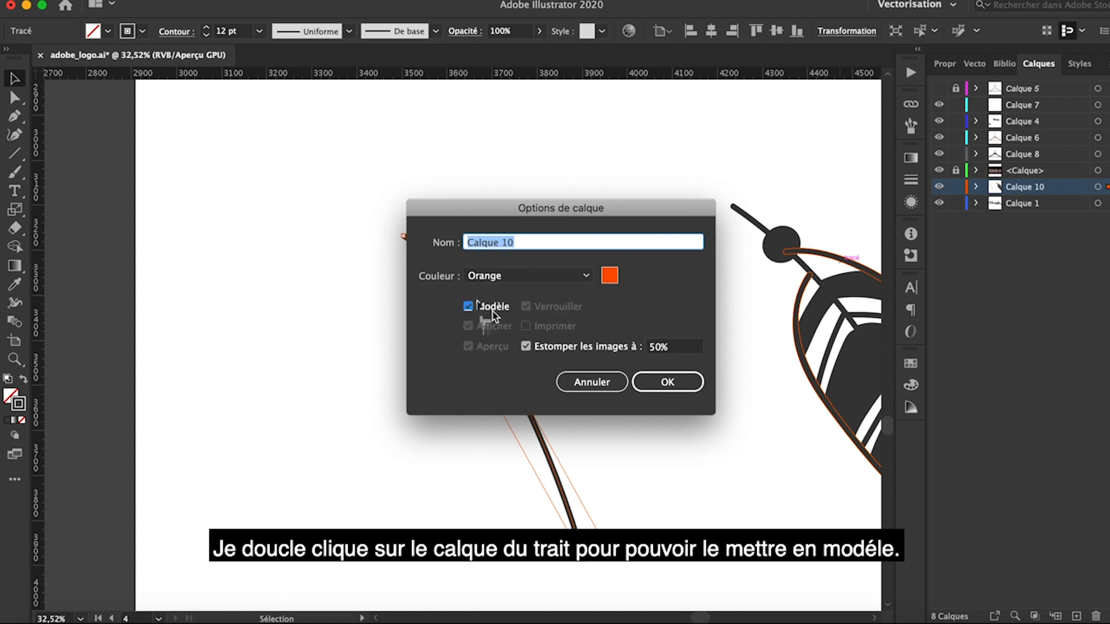
click(667, 383)
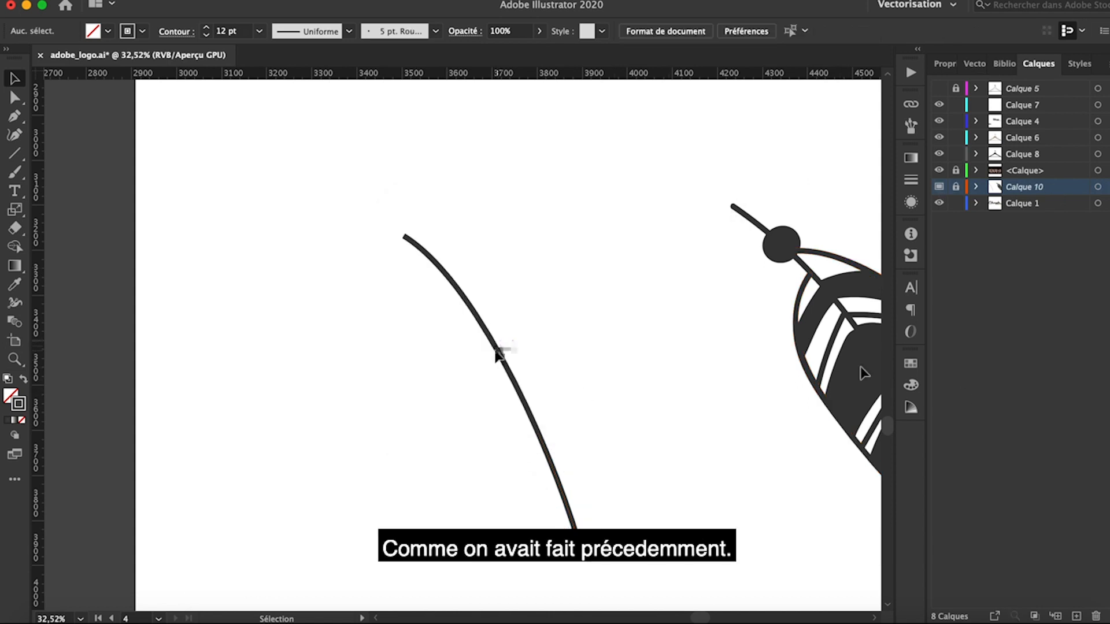
click(1075, 616)
Draw the feather's right edge with the Pen tool, curving from the upper stem down and around the tip
scroll(742, 407, right, 2)
scroll(742, 408, down, 1)
scroll(741, 407, right, 2)
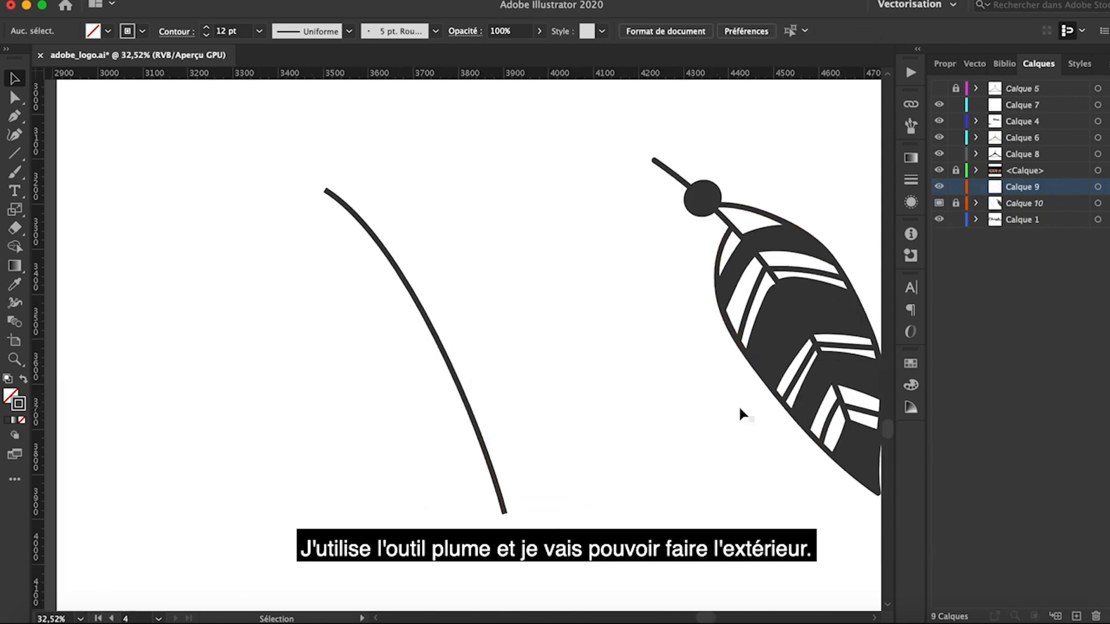
click(389, 308)
key(p)
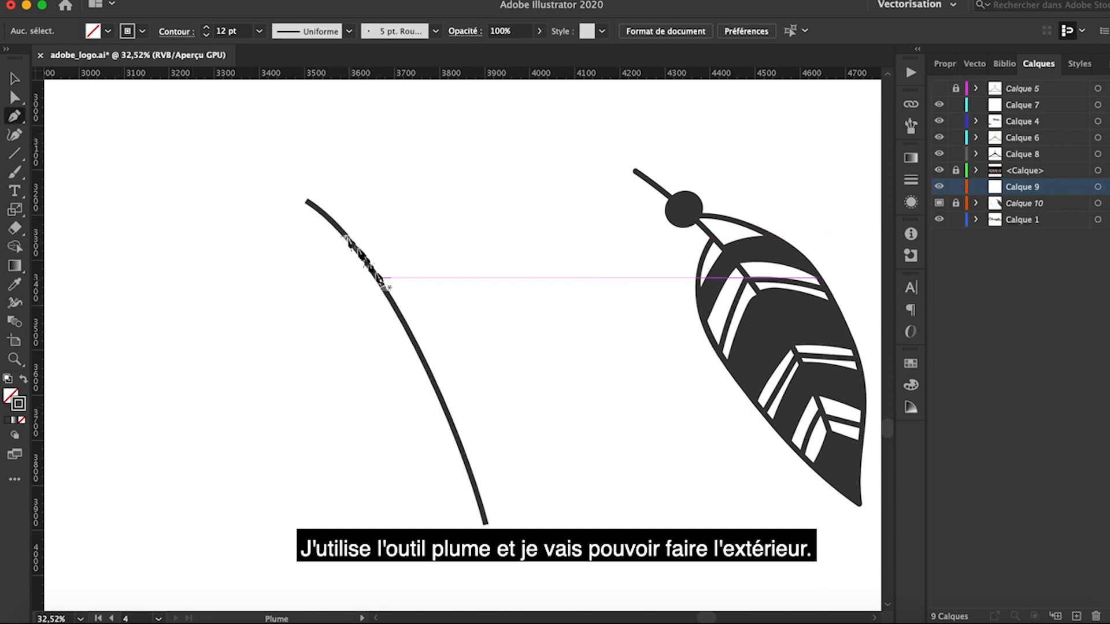
click(350, 236)
mouse_move(523, 437)
mouse_down()
mouse_move(515, 501)
mouse_move(541, 587)
mouse_move(513, 585)
mouse_move(519, 572)
mouse_move(502, 593)
mouse_up()
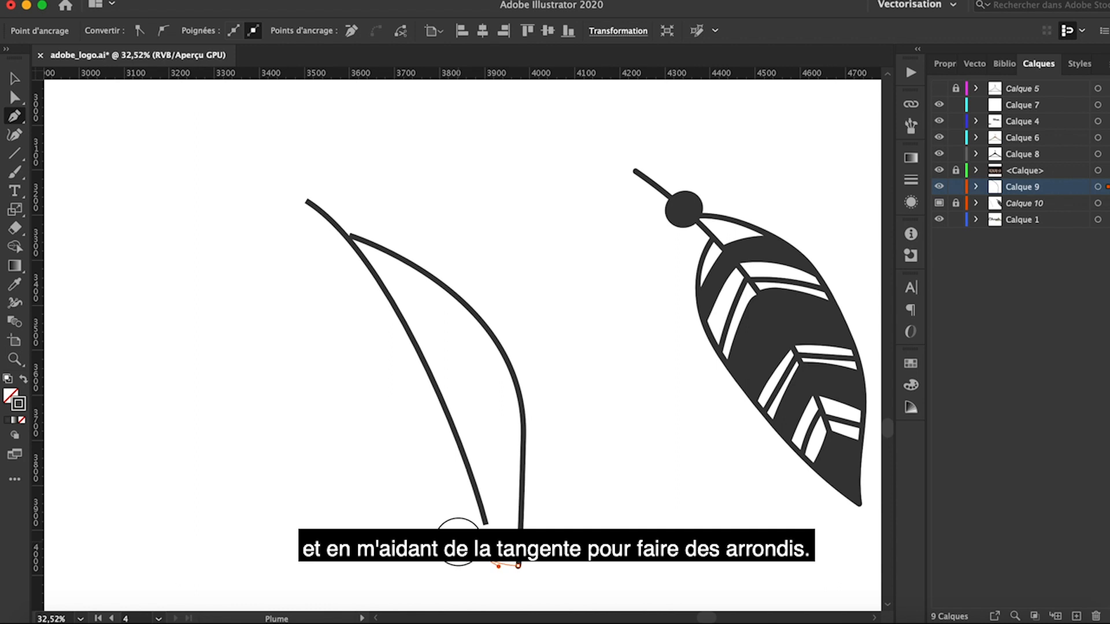
drag(479, 554, 458, 542)
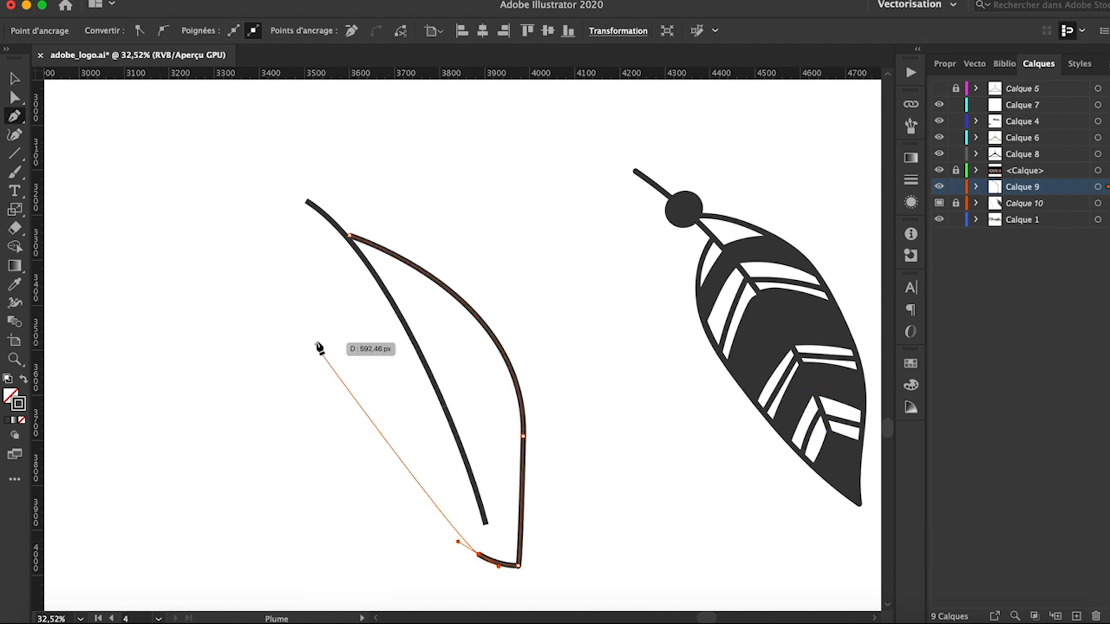
Continue the outline up the feather's left side, curve it into the stem and end the path there
drag(327, 345, 340, 259)
key(super+z)
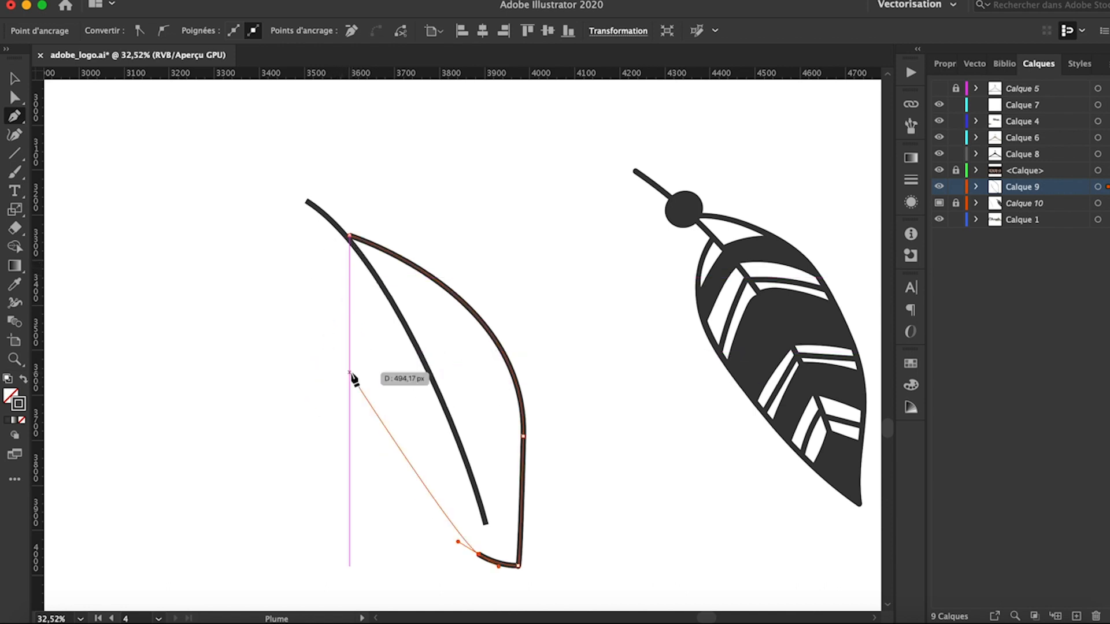
drag(350, 375, 348, 322)
drag(378, 288, 243, 213)
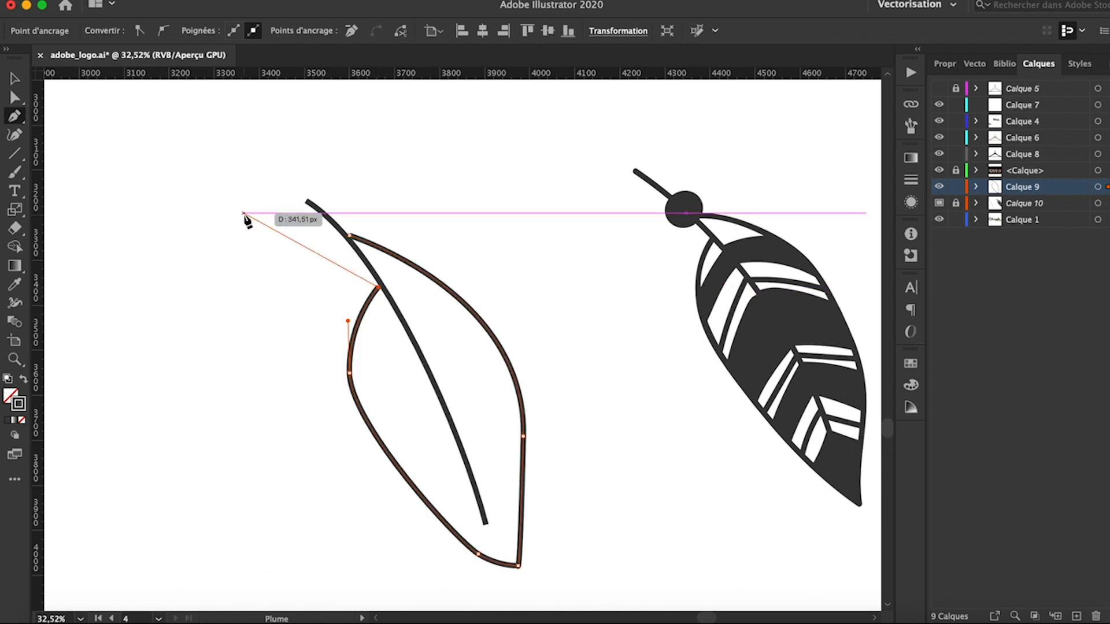
key(Escape)
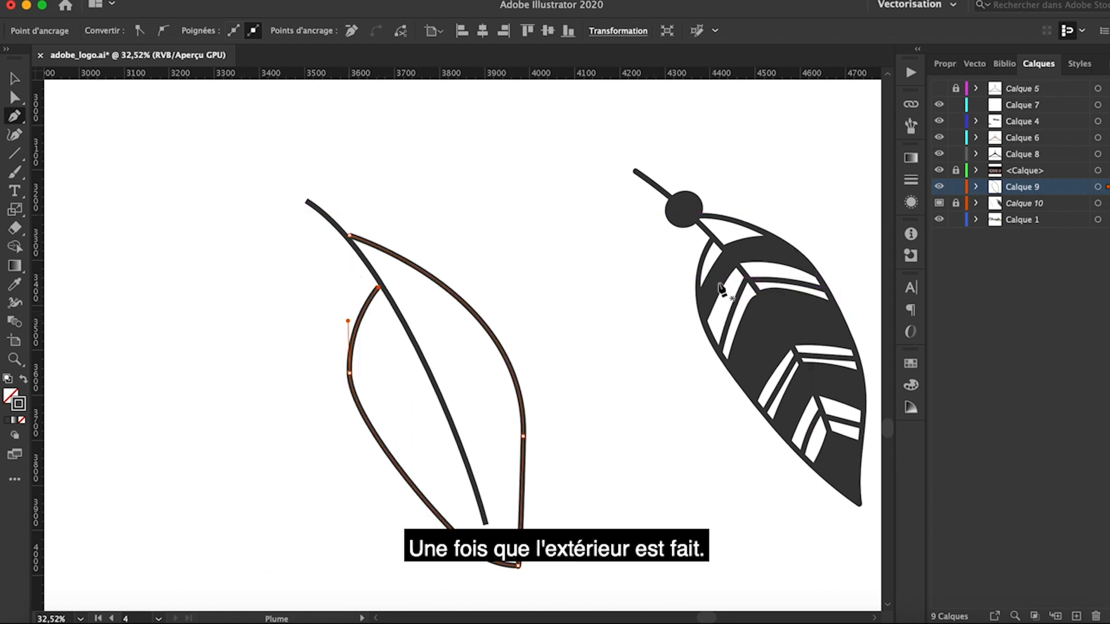
Draw a closed four-sided band from the stem to the feather's left edge and swap its stroke for a solid fill
click(396, 316)
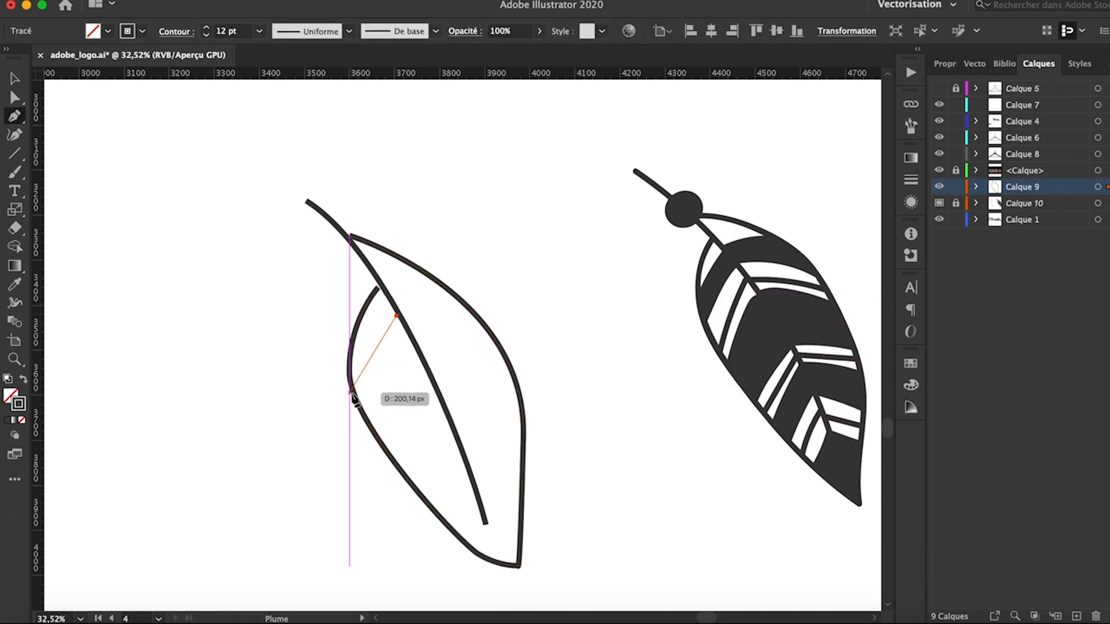
drag(355, 399, 363, 408)
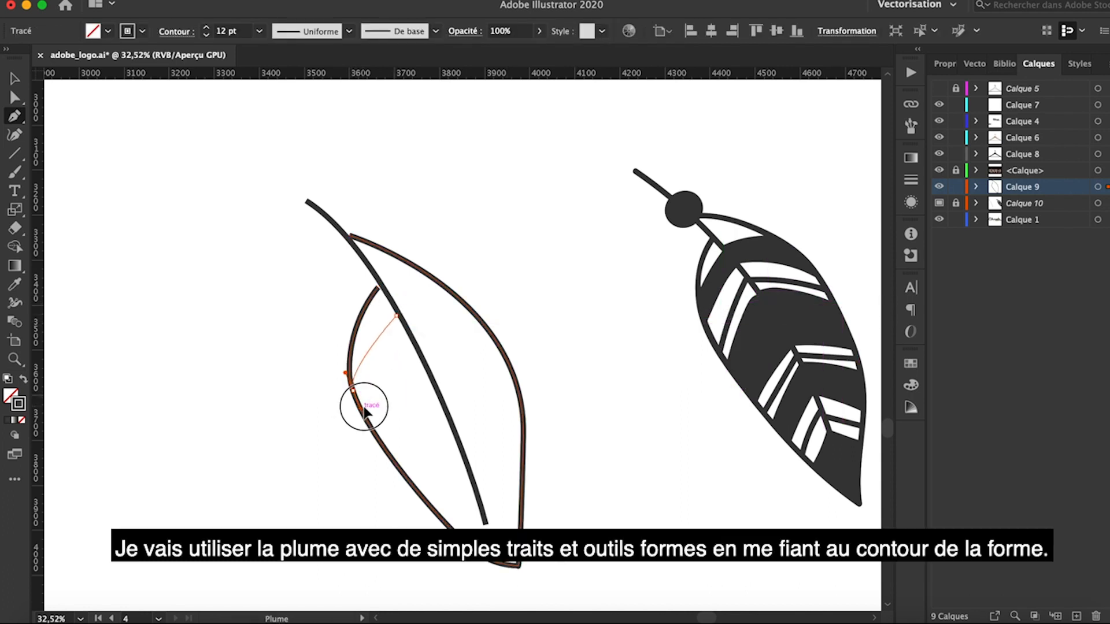
click(366, 415)
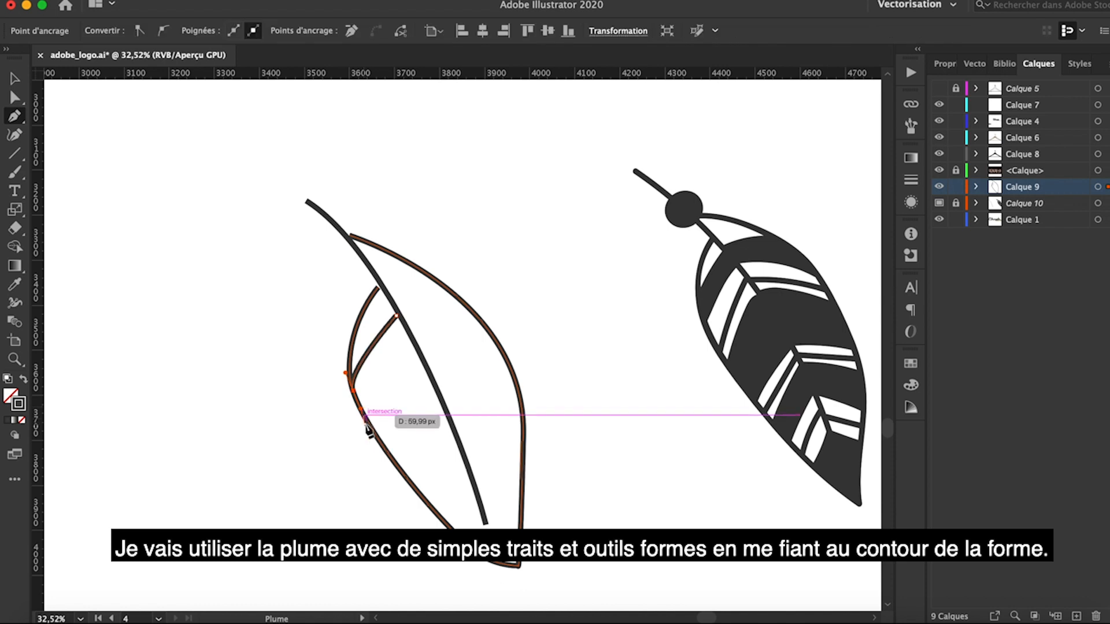
click(414, 342)
click(397, 316)
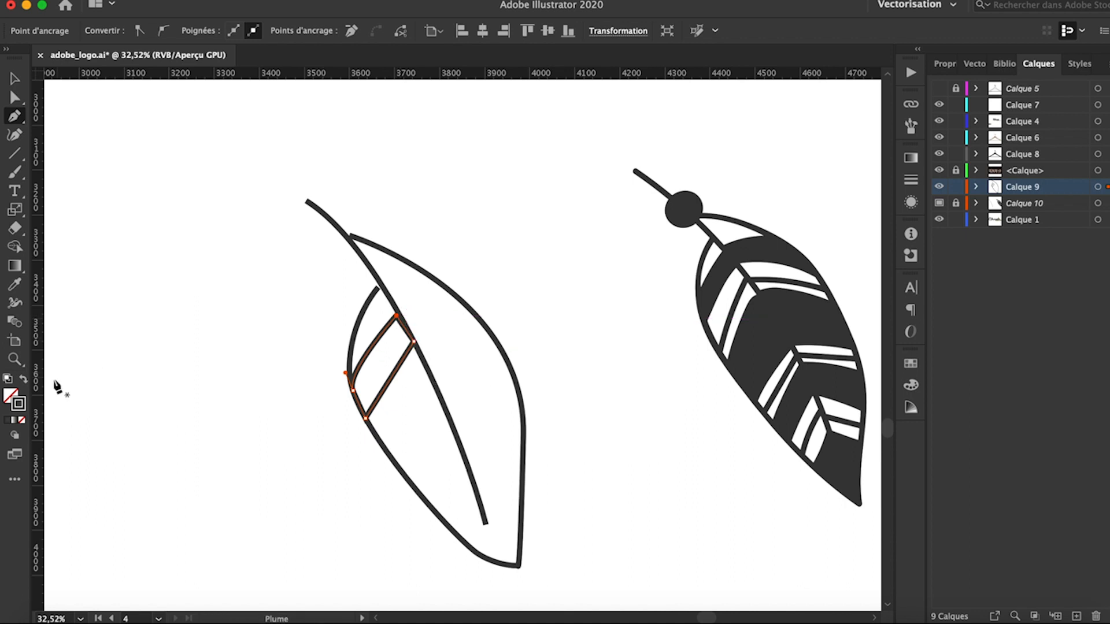
click(24, 379)
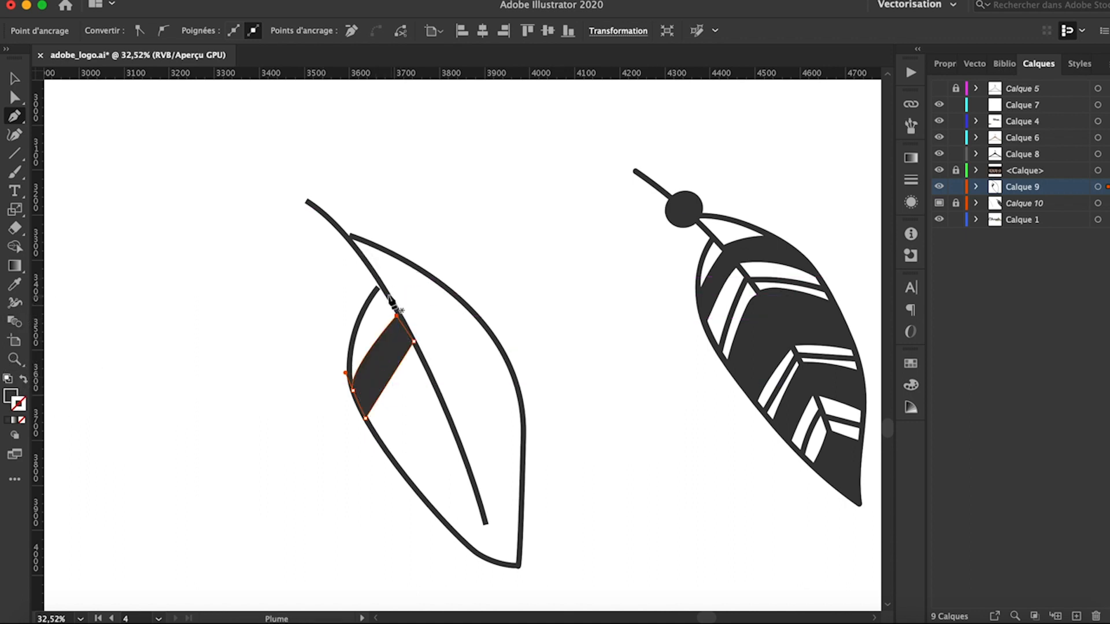
Draw the matching filled band from the stem to the feather's upper right edge
click(388, 294)
drag(445, 287, 409, 334)
click(479, 318)
key(Escape)
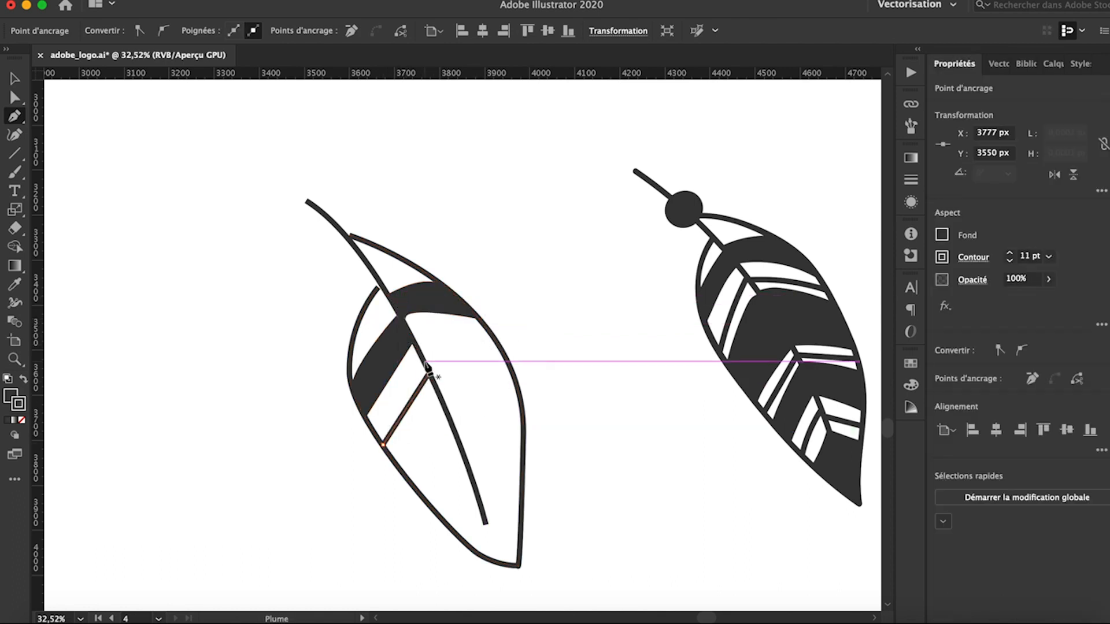
Draw a vein from the stem to the right edge below the first dark band and set its stroke to 14 pt
drag(423, 362, 507, 361)
click(510, 367)
click(1009, 262)
click(1010, 262)
click(1009, 262)
click(1010, 262)
click(1011, 255)
click(1010, 255)
click(1011, 254)
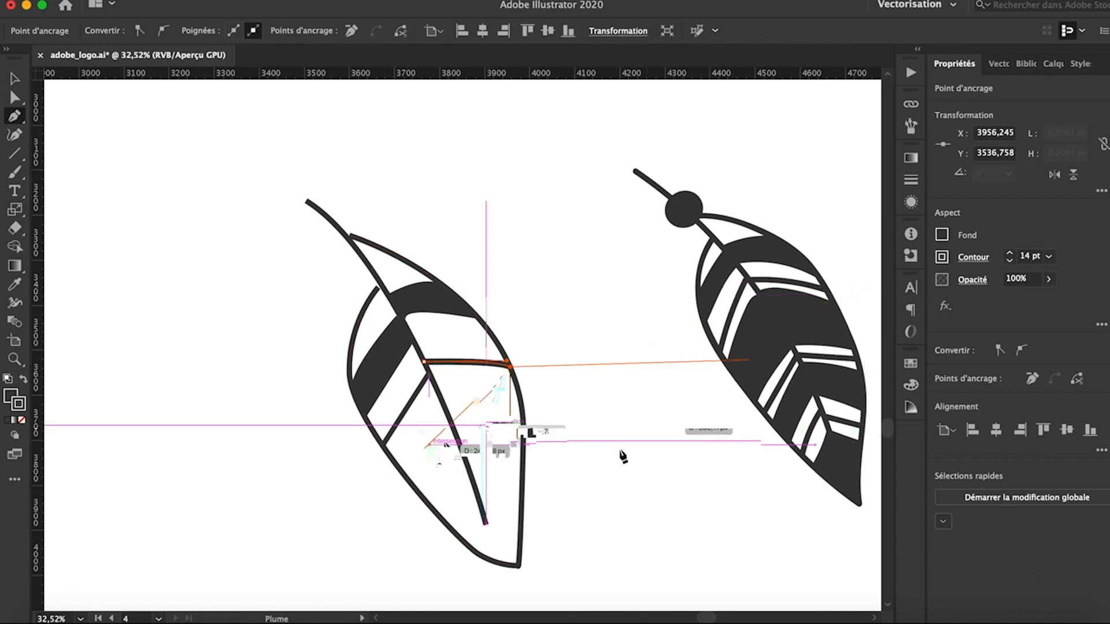
Draw the right half of the second dark band, with curved upper and lower edges, between stem and right outline
click(433, 384)
drag(516, 384, 578, 399)
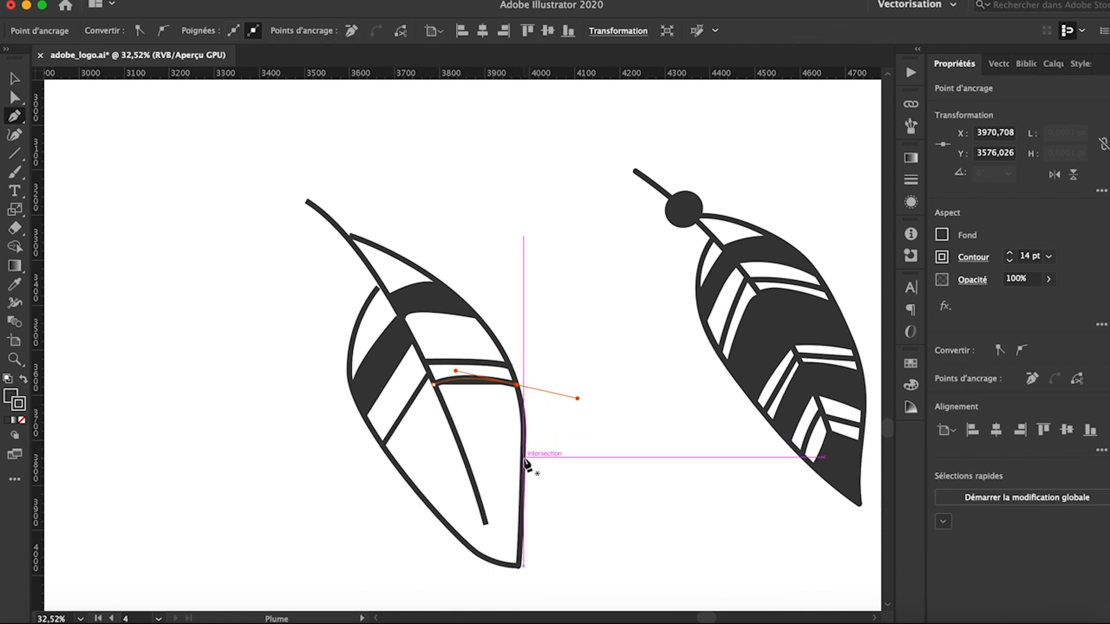
click(523, 451)
drag(454, 426, 432, 435)
click(433, 385)
click(453, 426)
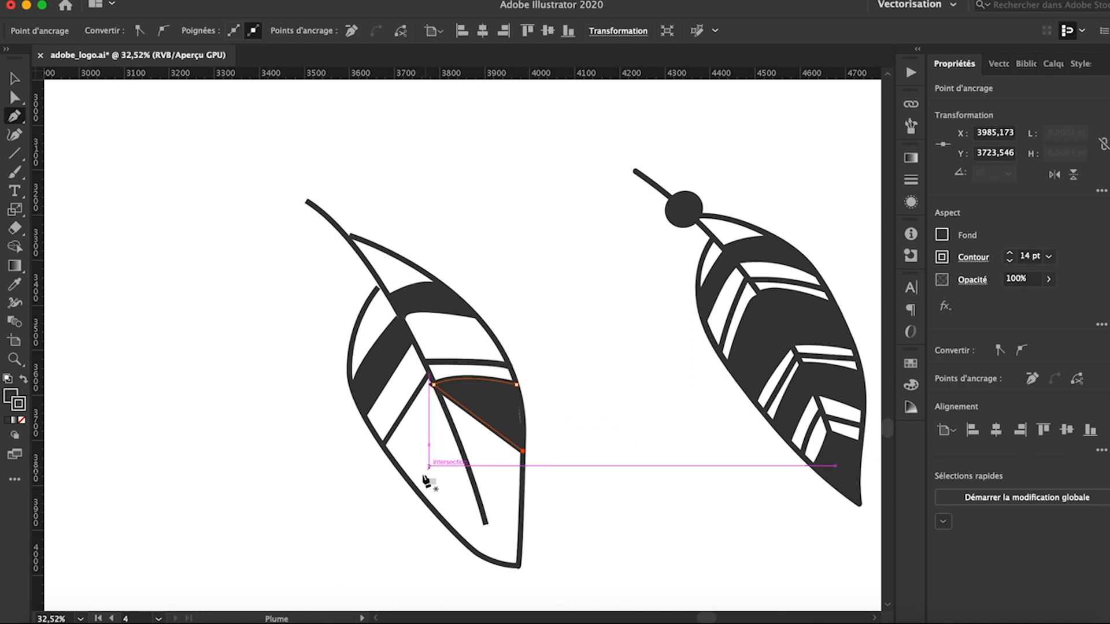
key(super+z)
Draw the left half of the second dark band from the left outline to the stem
click(387, 453)
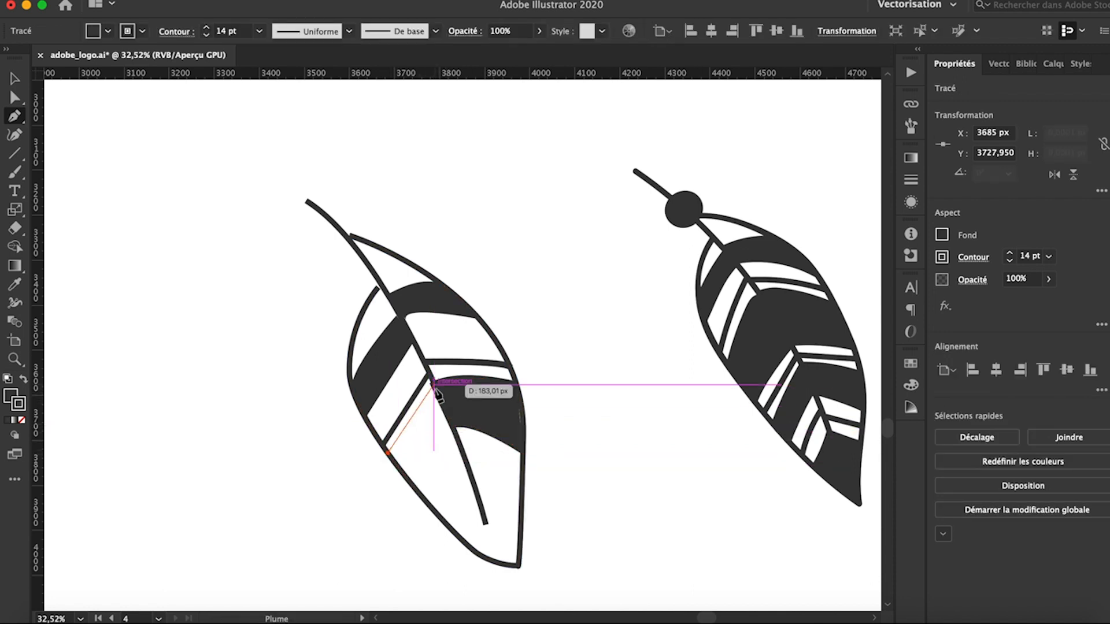
click(433, 384)
click(452, 425)
drag(413, 482, 421, 496)
key(Escape)
Draw two thin veins below the second dark band, running from the stem to the right and left edges
drag(462, 452, 518, 484)
click(523, 489)
key(Escape)
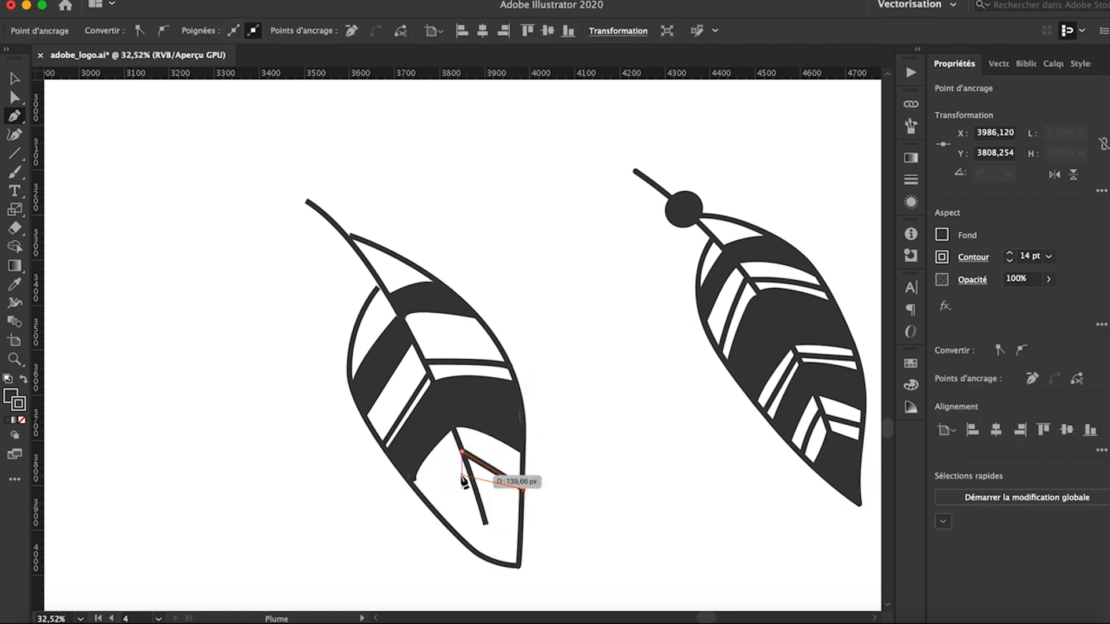
drag(430, 504, 463, 454)
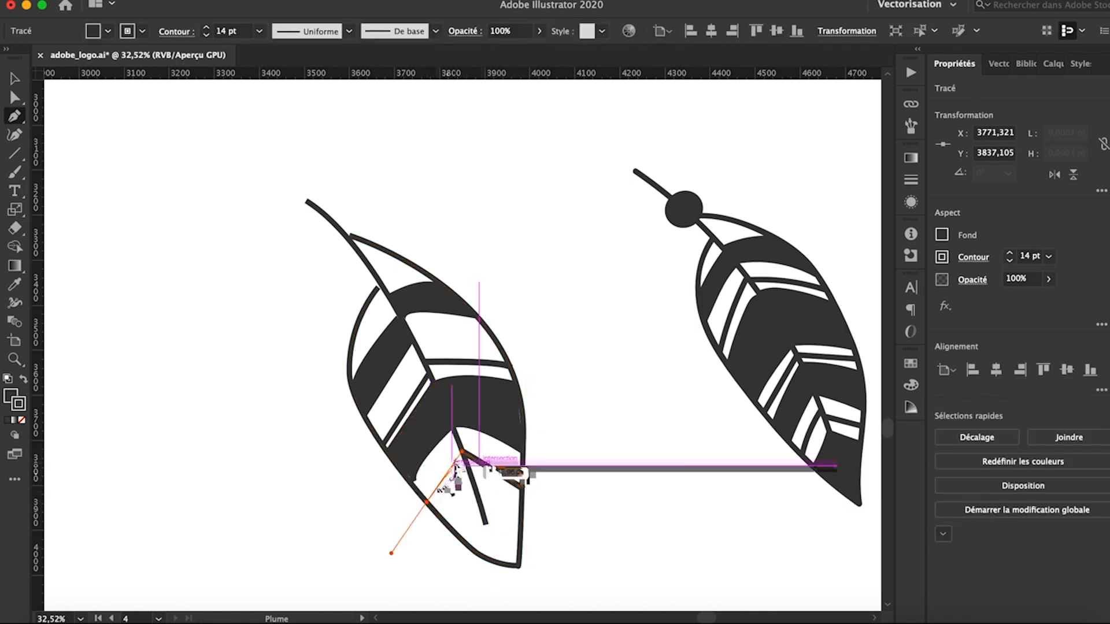
click(462, 457)
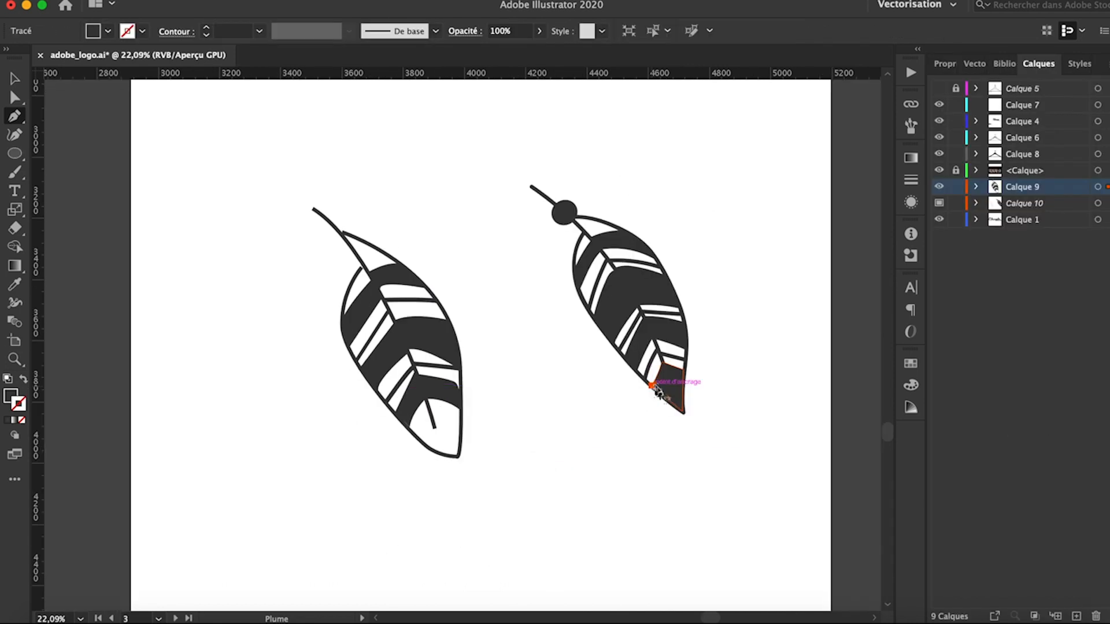
Trace the reference feather's dark tip as a filled shape and move it onto the drawn feather's lower end
click(652, 384)
click(661, 363)
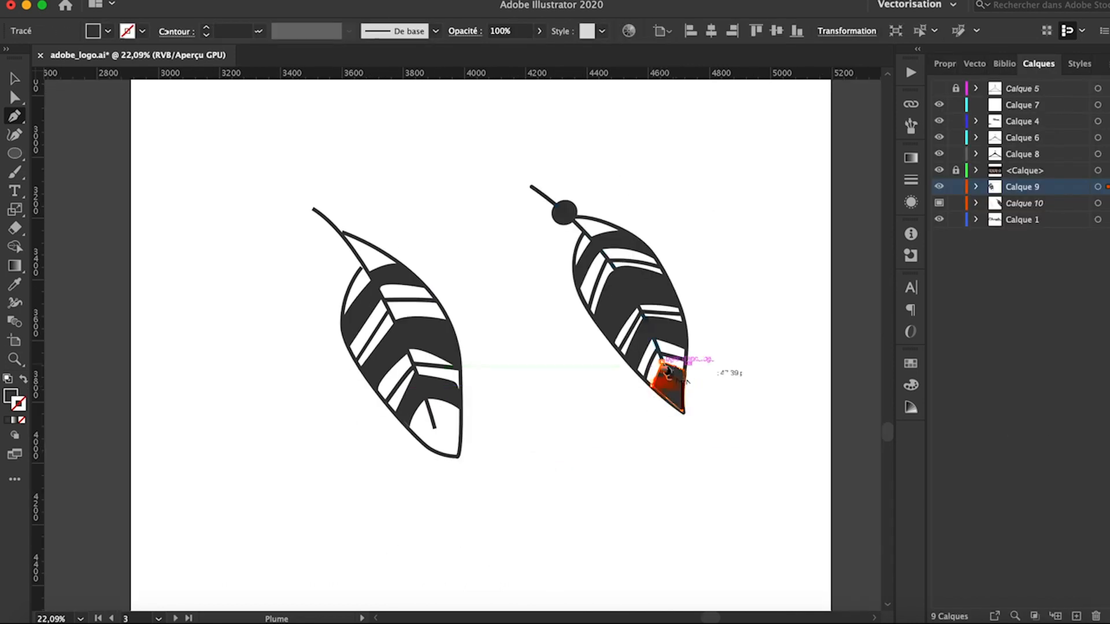
click(684, 368)
drag(684, 411, 684, 435)
click(652, 386)
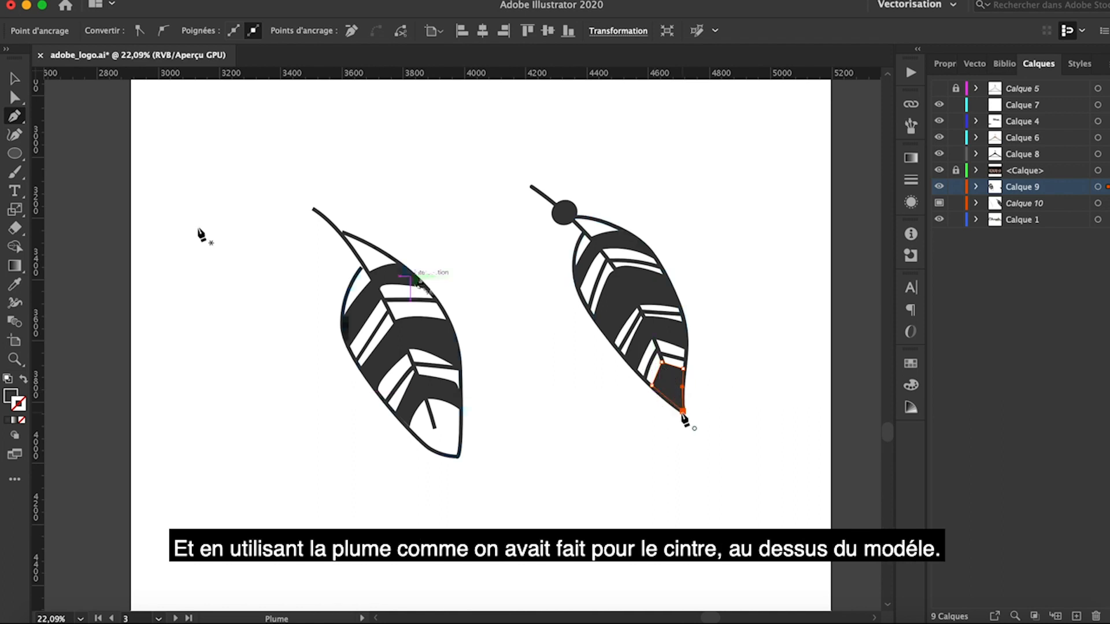
drag(672, 398, 454, 465)
click(470, 463)
Draw a small filled circle as the jewel and place it on the feather's stem above the outline
key(l)
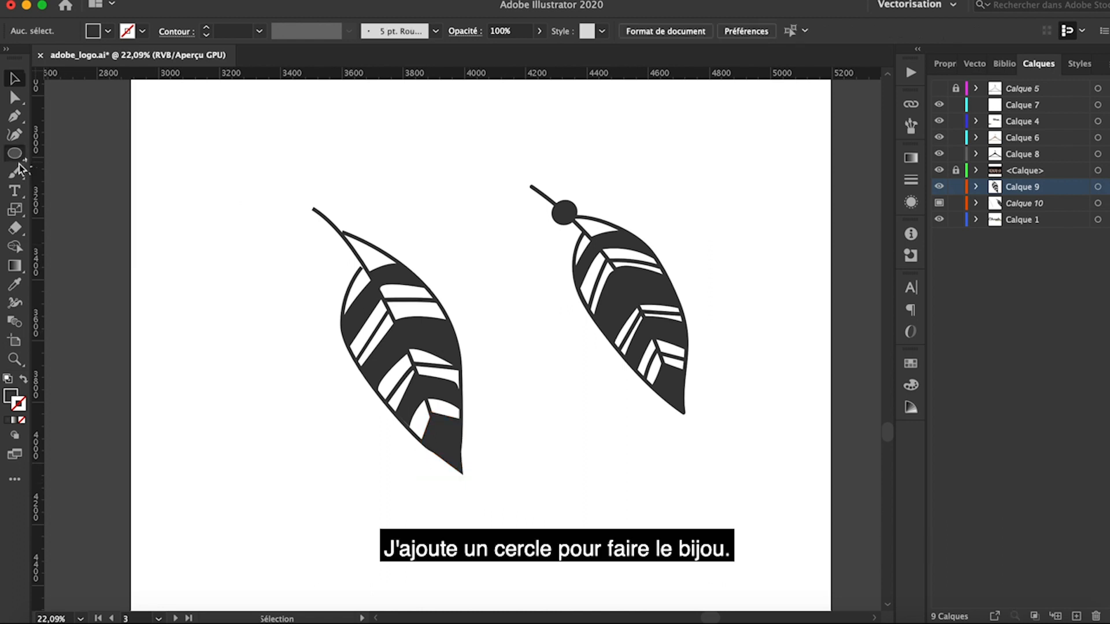
drag(430, 178, 431, 190)
key(super+z)
click(13, 81)
drag(432, 138, 347, 237)
click(565, 250)
Select all parts of the drawn feather and group them
drag(285, 193, 494, 470)
right_click(434, 315)
click(495, 409)
Paste the feather onto the logo, shrunk to fit the hanger's right shoulder, and move layer Calque 10 into Calque 4
scroll(626, 446, down, 2)
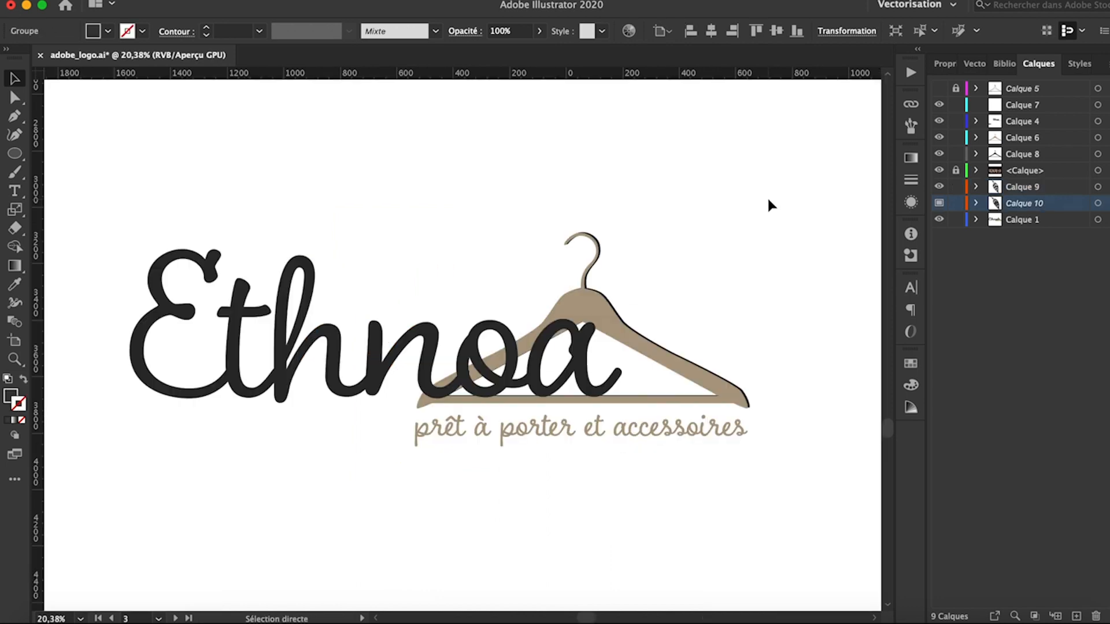
key(super+v)
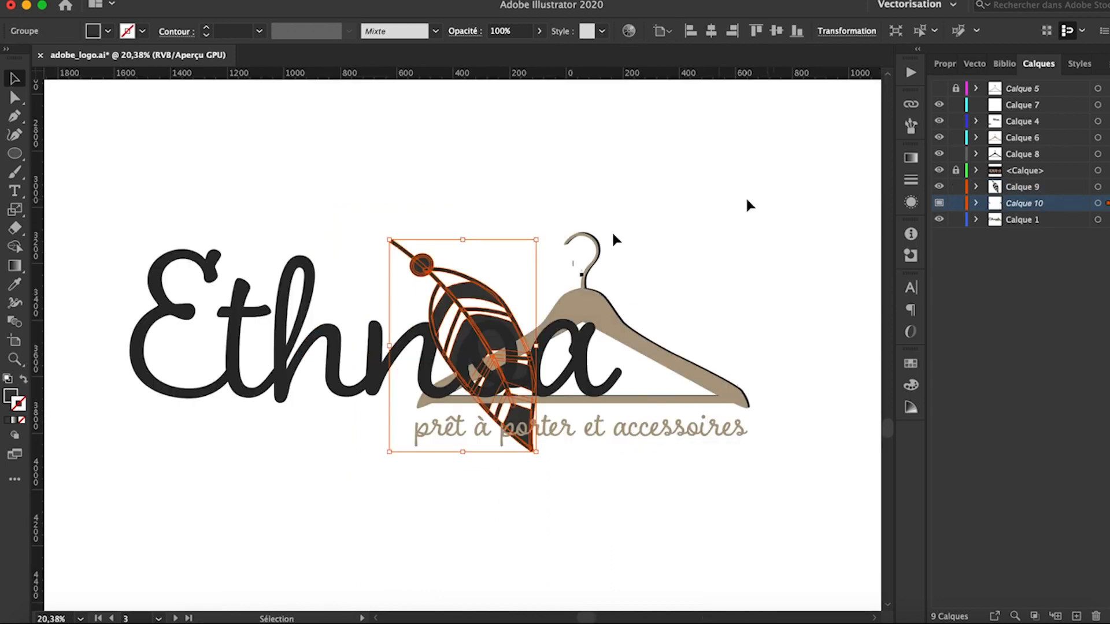
drag(535, 241, 609, 319)
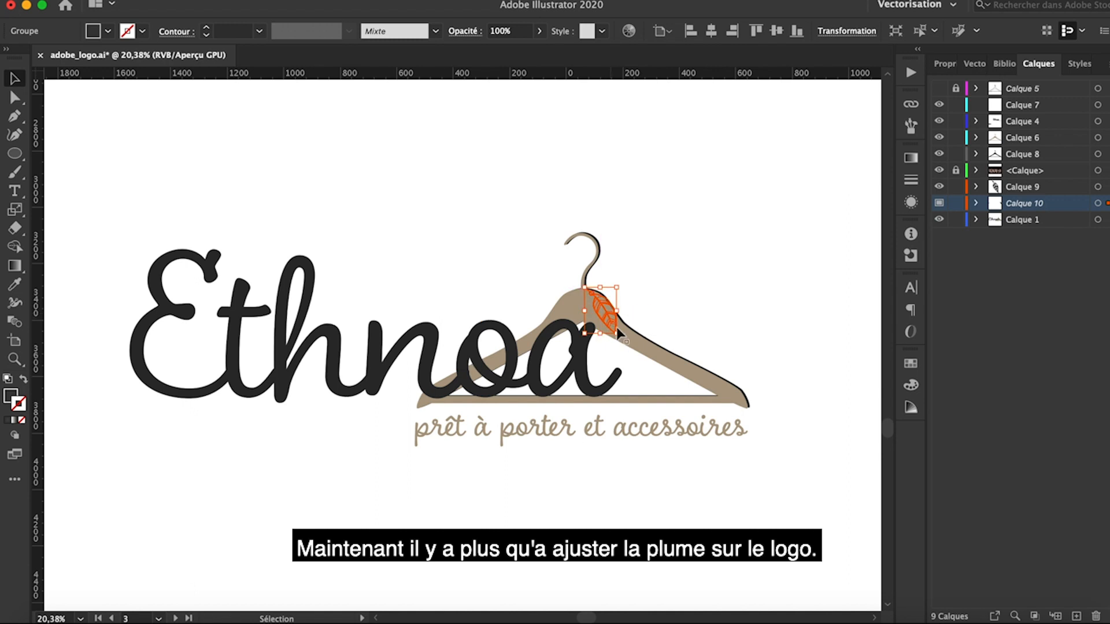
drag(1032, 203, 1034, 123)
drag(620, 338, 641, 369)
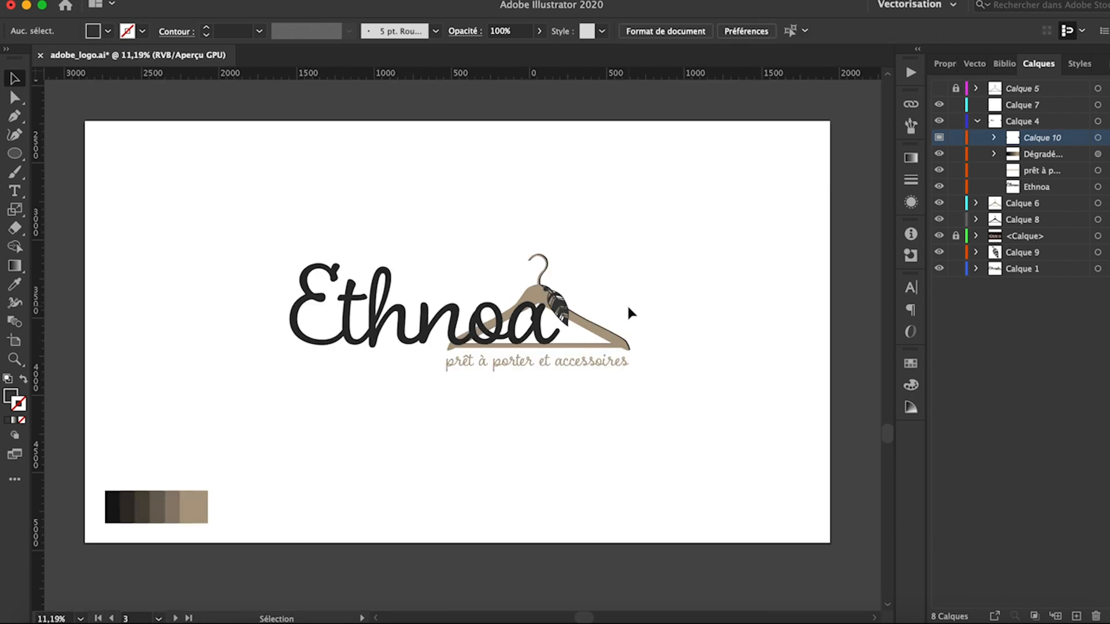